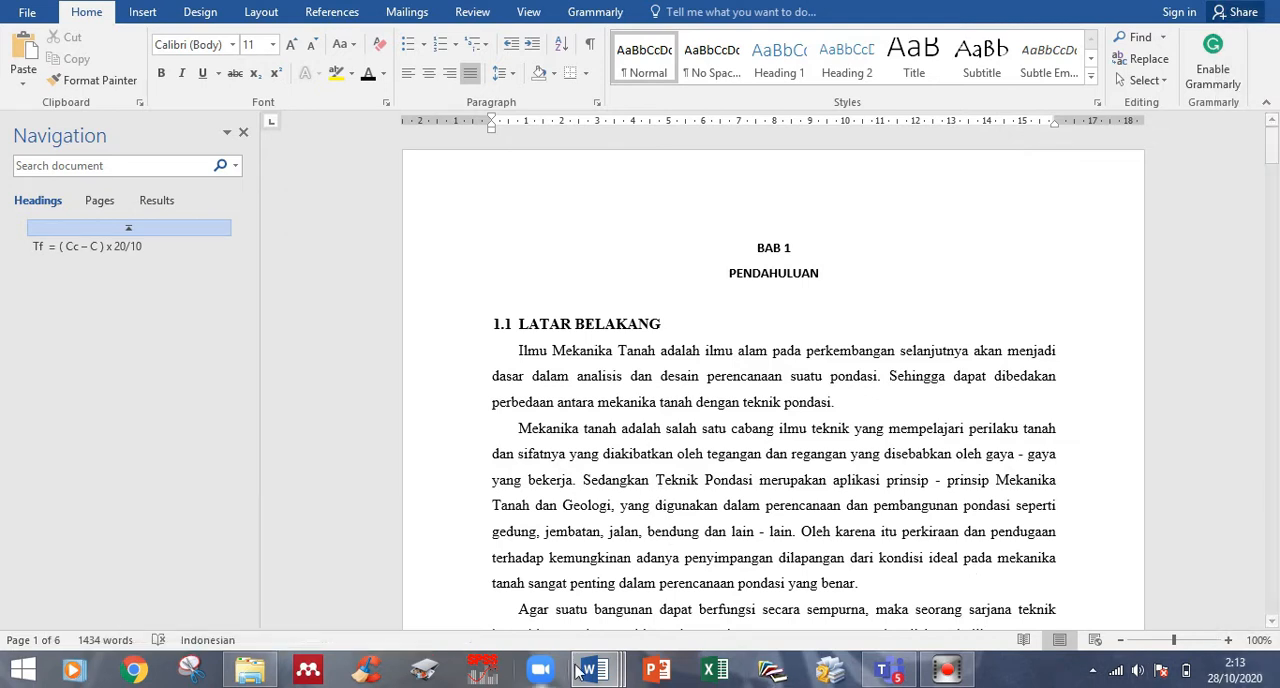
- Switch to the LAPORAN PRAKTIKUM document and examine the headings in its navigation outline
mouse_move(595, 668)
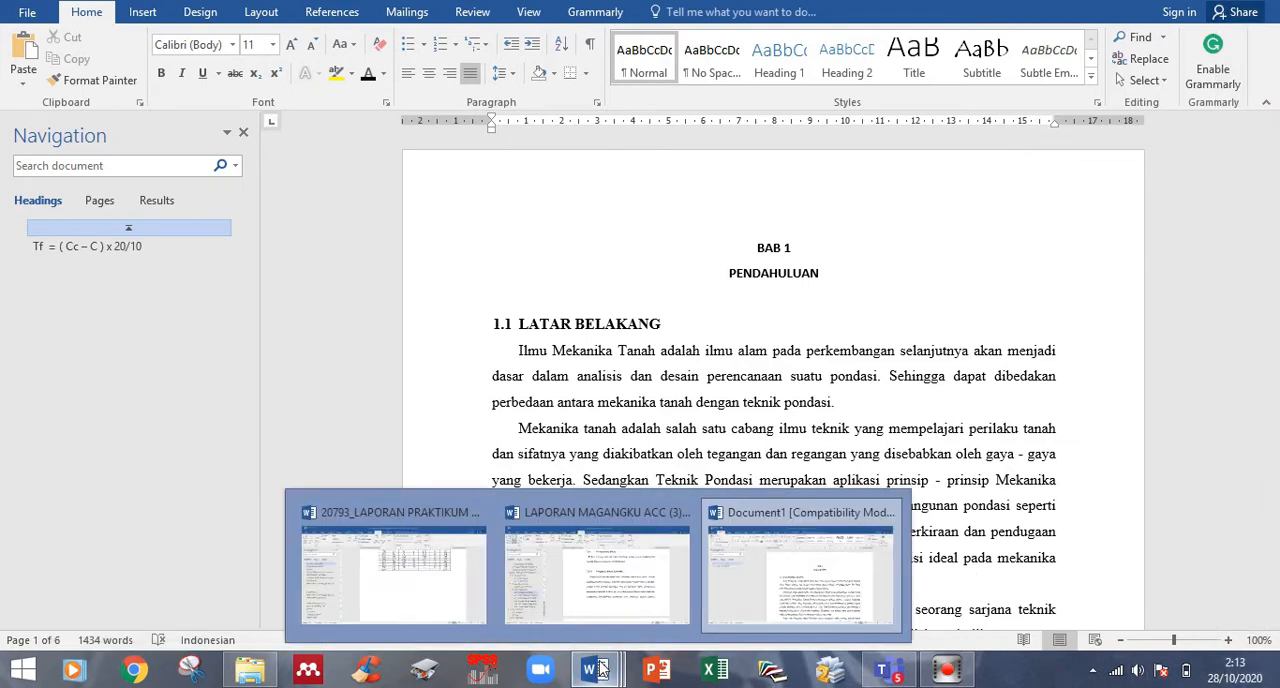
click(420, 525)
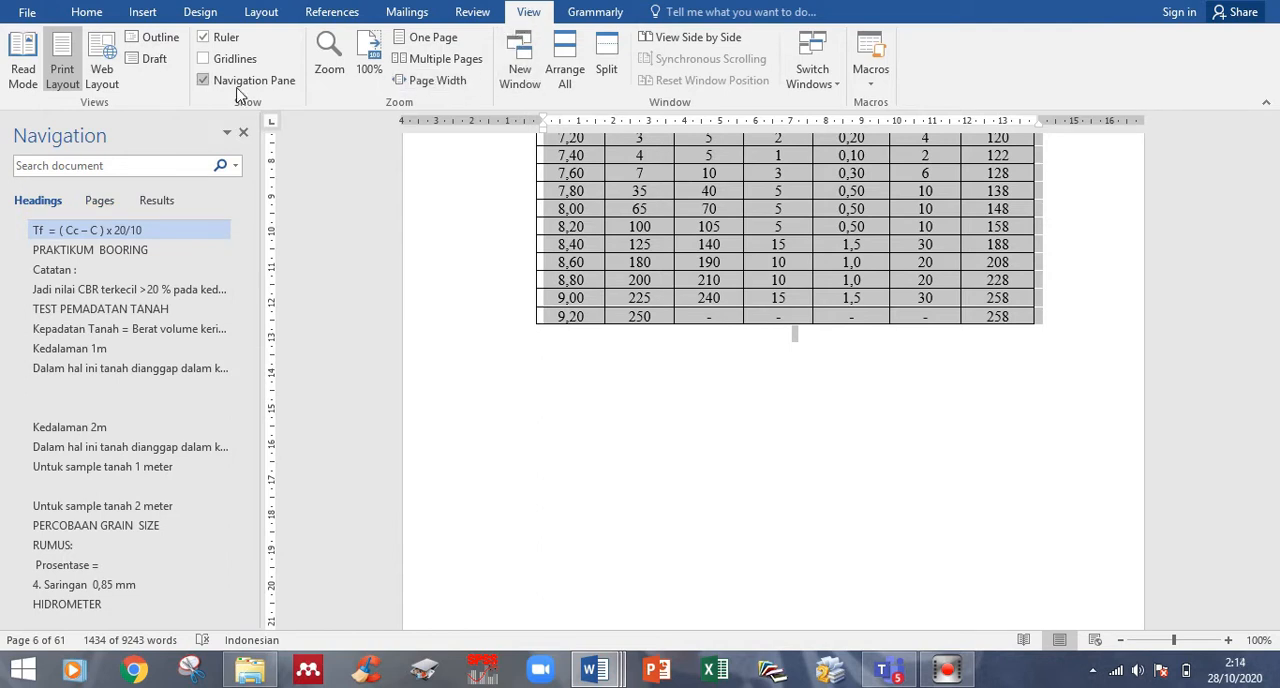
scroll(110, 455, down, 5)
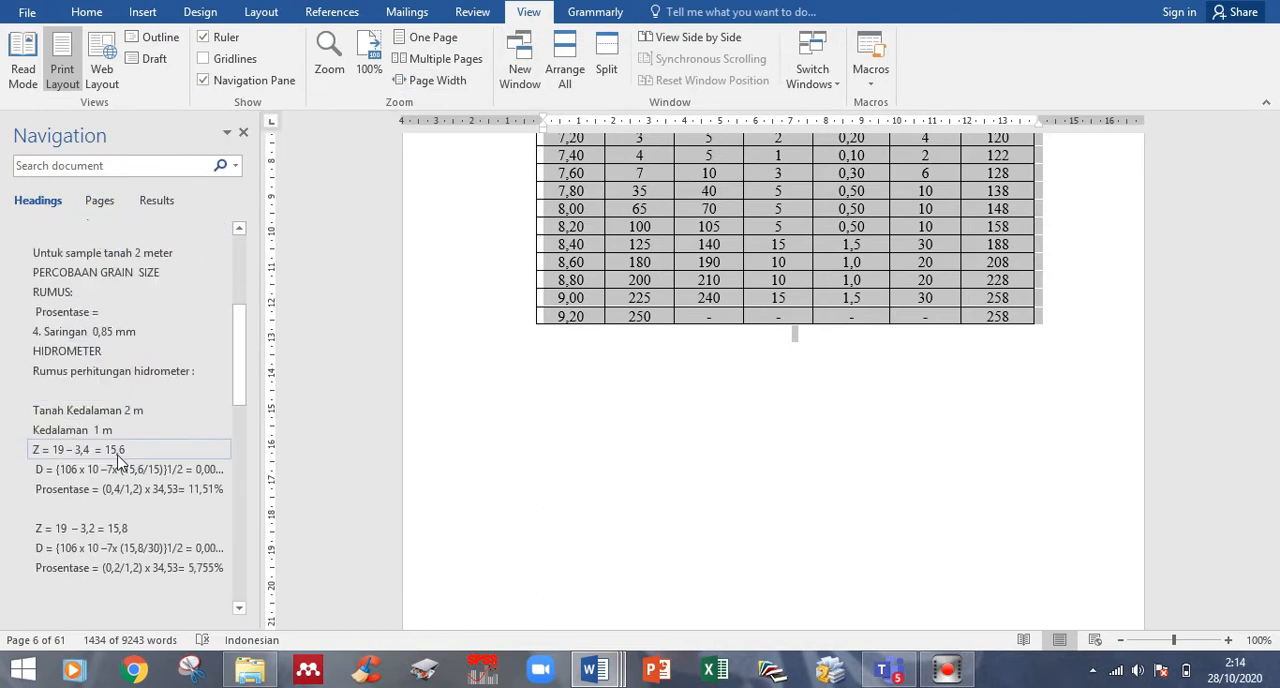
scroll(117, 458, down, 6)
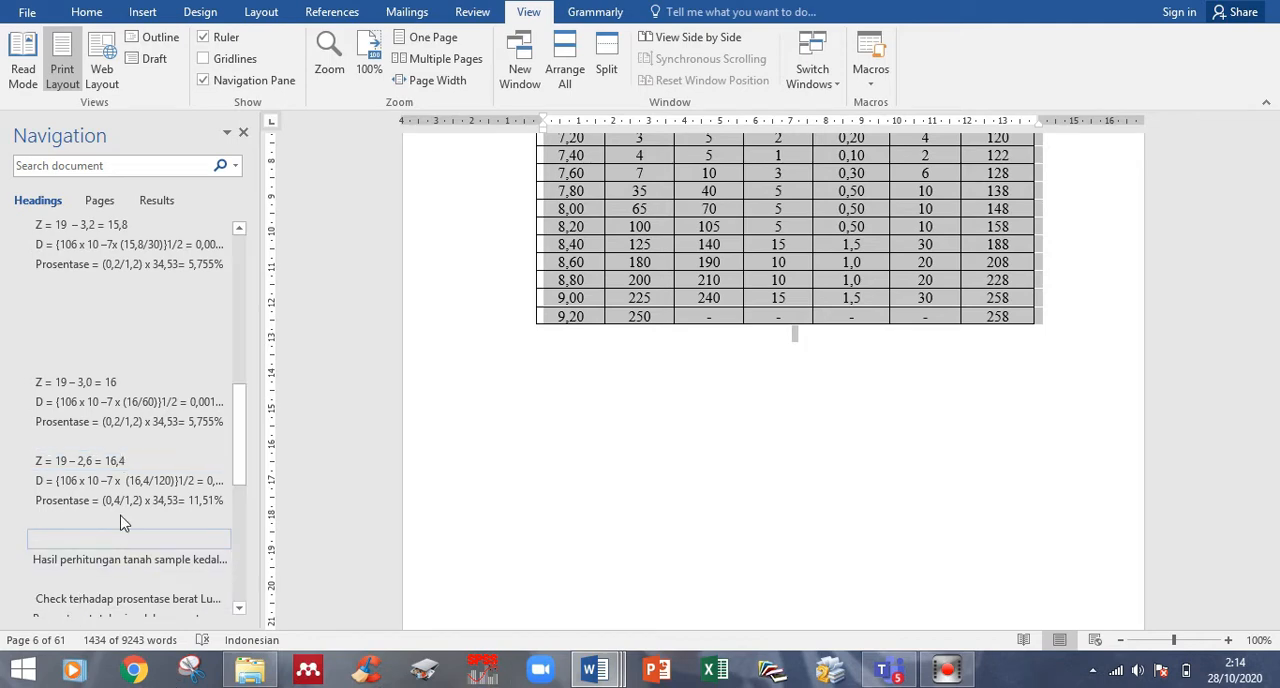
scroll(120, 523, down, 5)
- Switch to the LAPORAN MAGANGKU ACC (3) document, examine its heading outline, and jump to 3.2.1 Unsur Unsur Proyek and 3.3.1 Peralatan dan Bahan
click(593, 676)
click(600, 575)
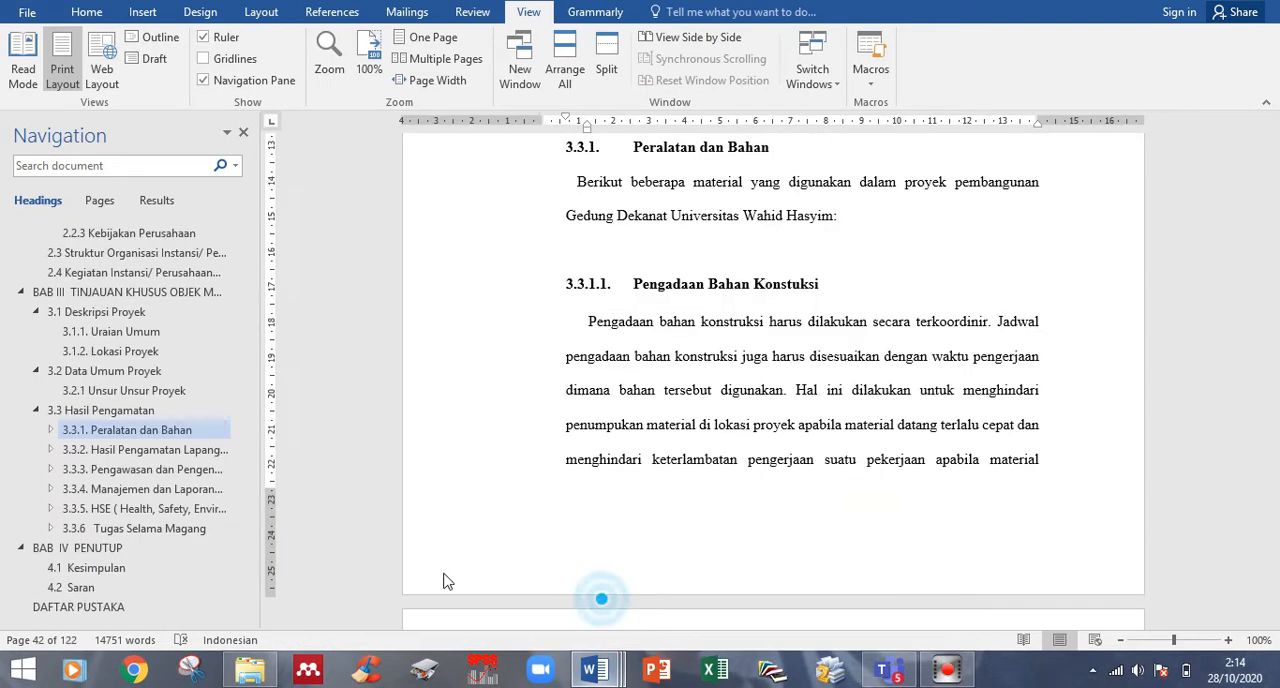
scroll(150, 490, up, 5)
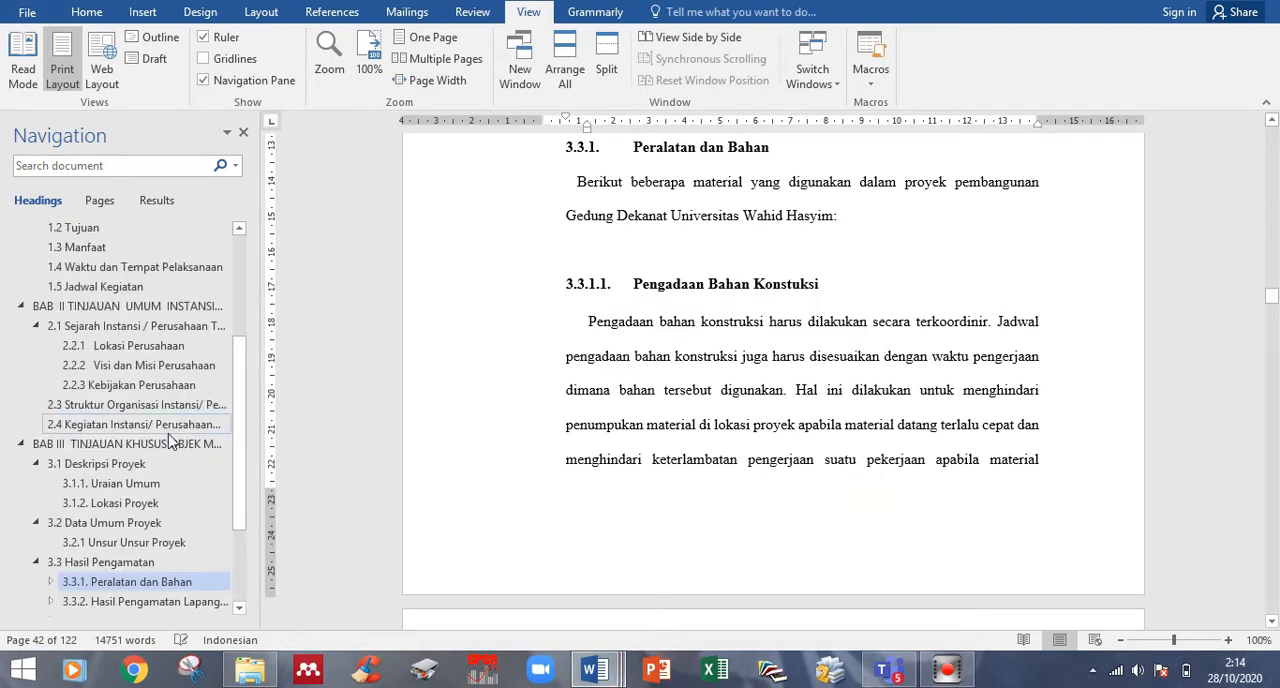
scroll(147, 470, up, 2)
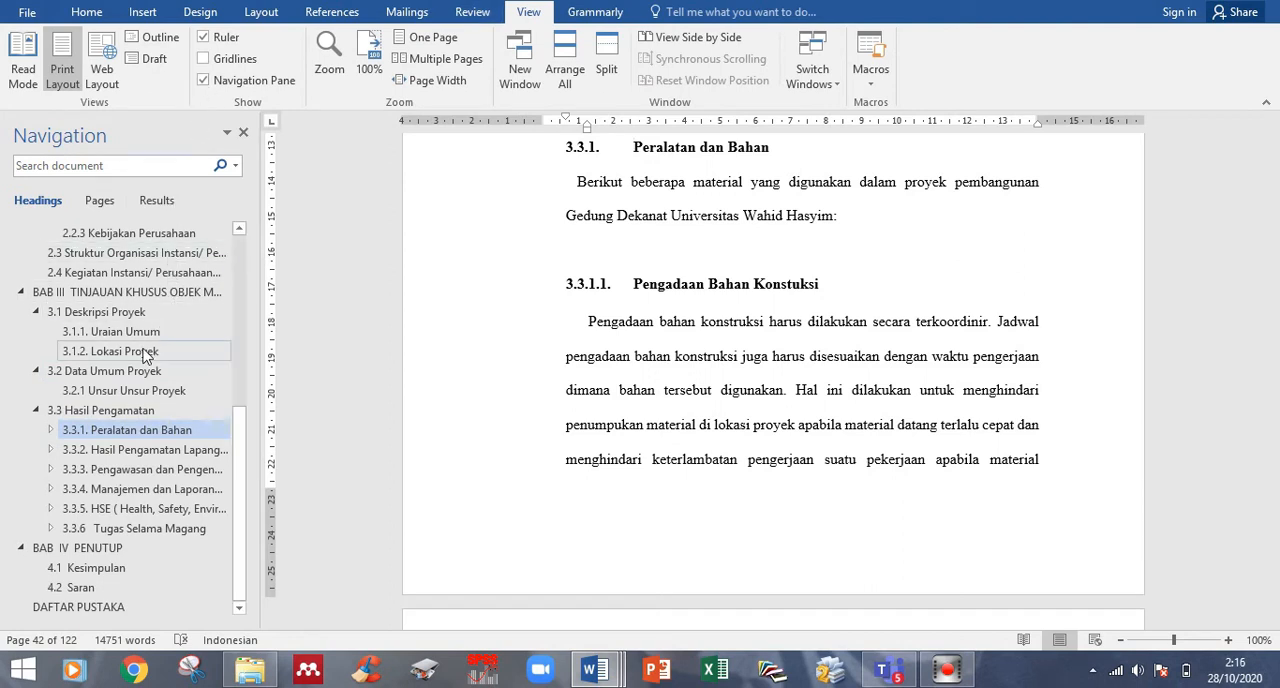
scroll(145, 357, up, 5)
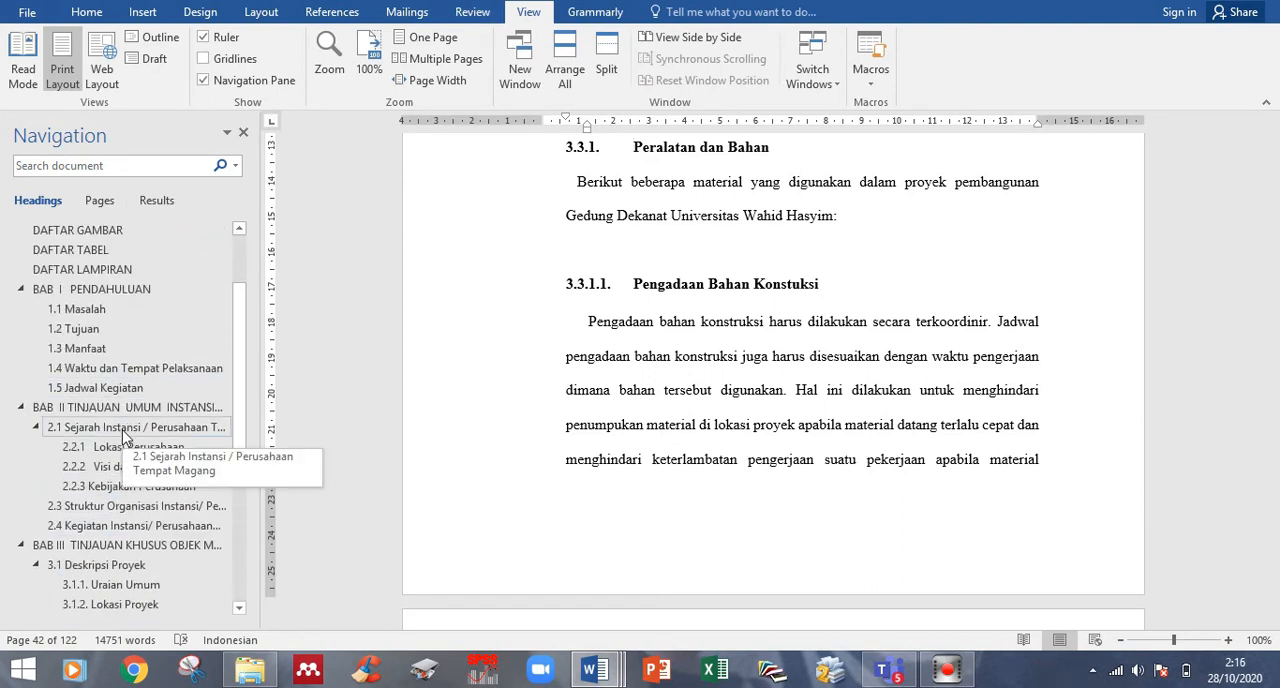
scroll(125, 437, down, 3)
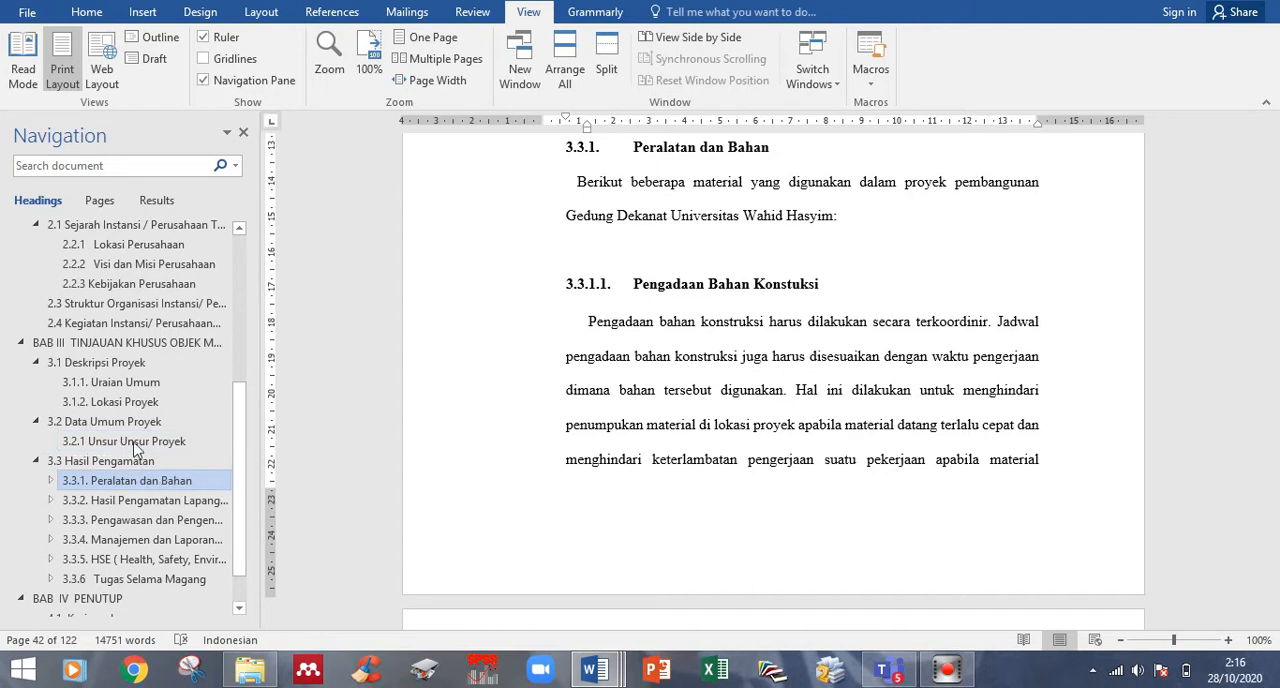
click(115, 441)
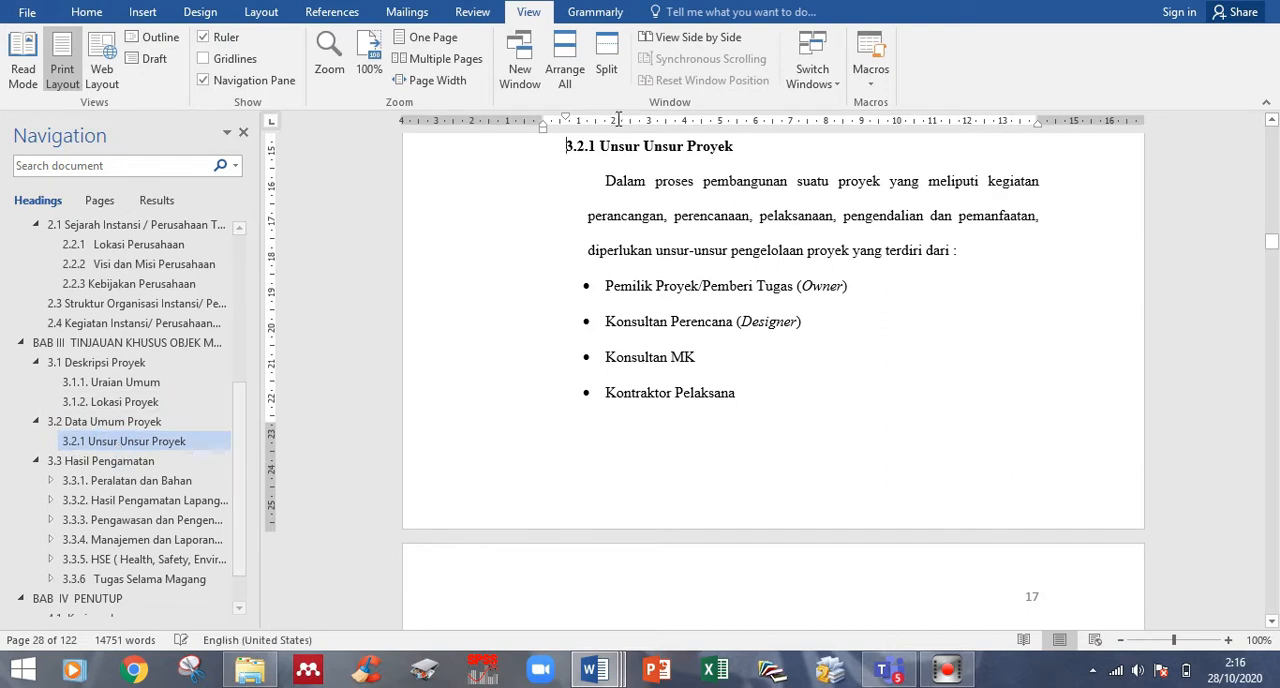
click(130, 483)
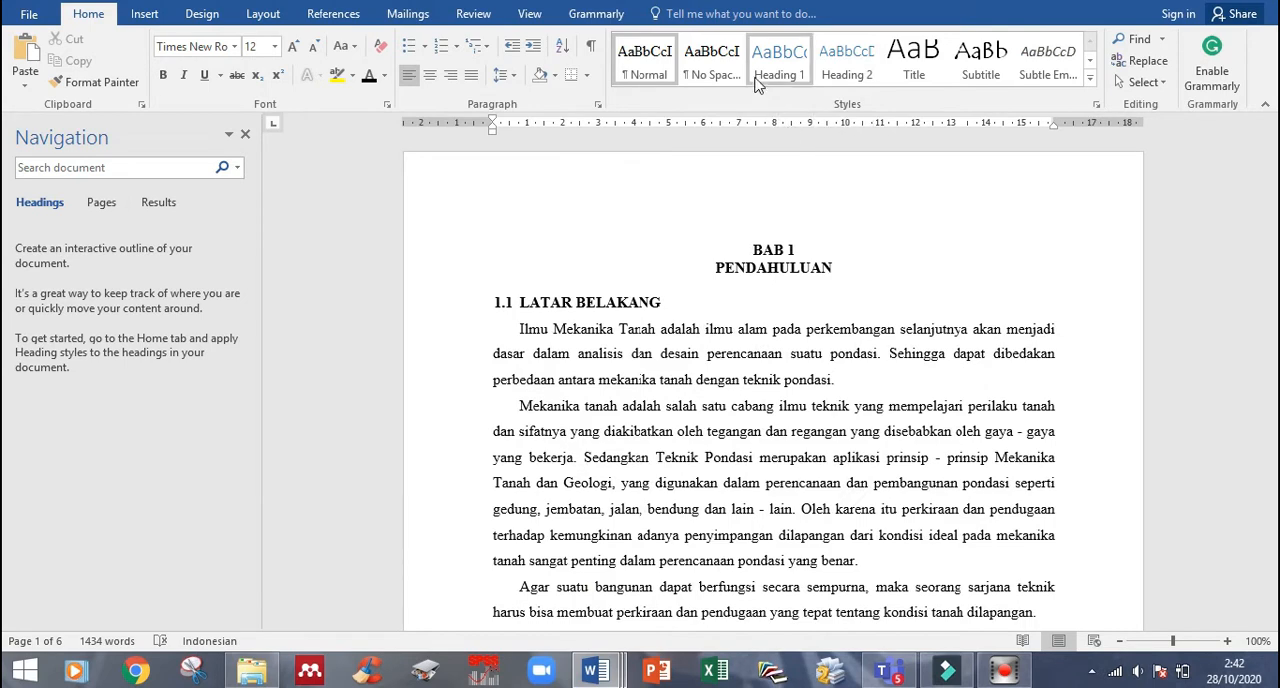
- Modify the Heading 1 style to Times New Roman, 14 pt, bold, Automatic colour and centred alignment
right_click(760, 75)
click(812, 96)
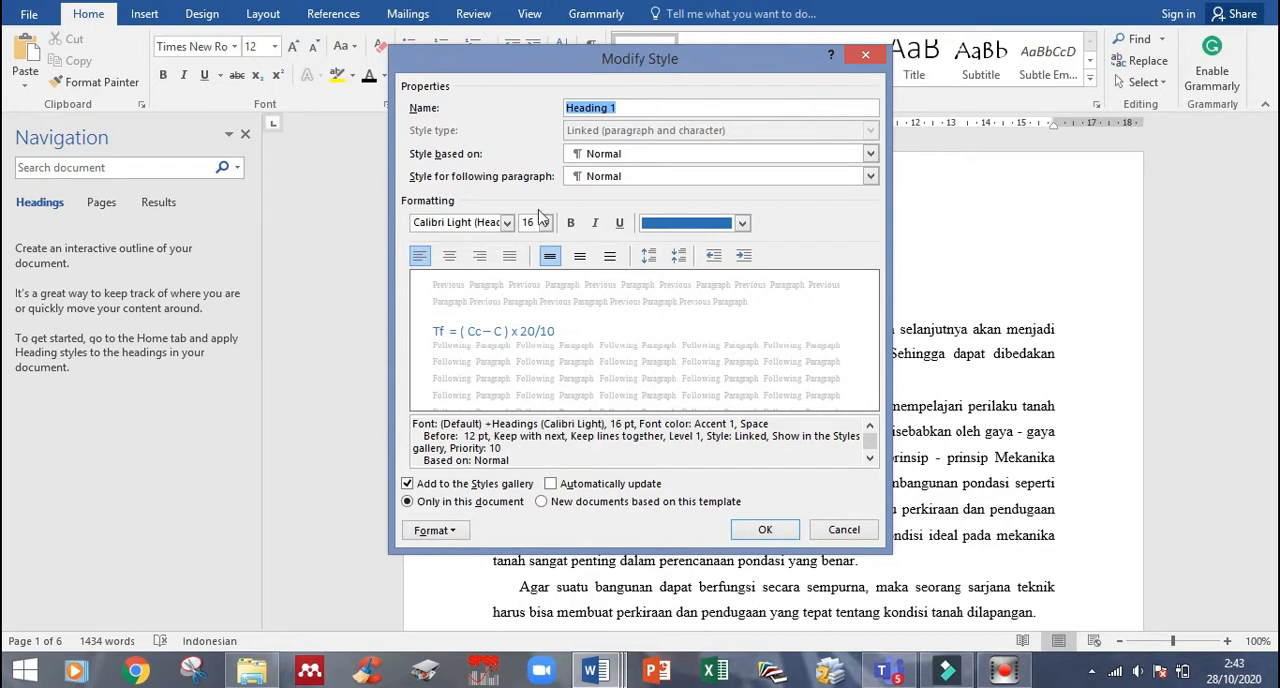
click(507, 223)
click(505, 286)
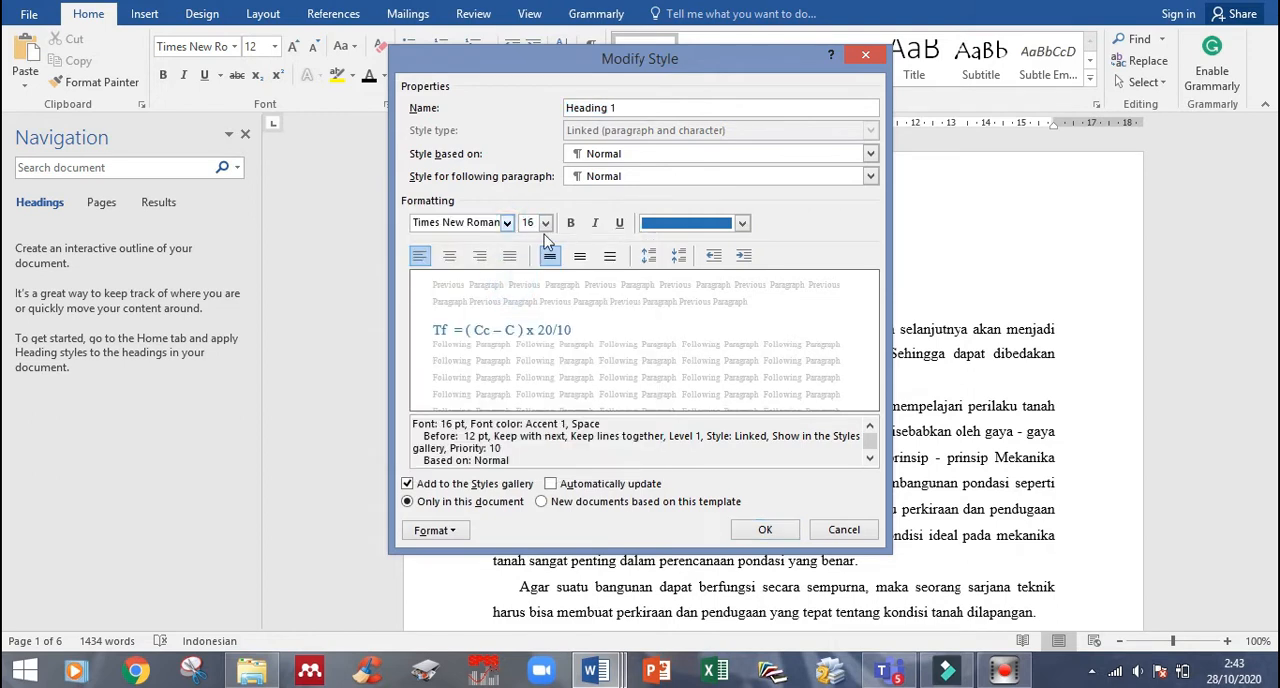
click(545, 223)
click(528, 253)
click(571, 223)
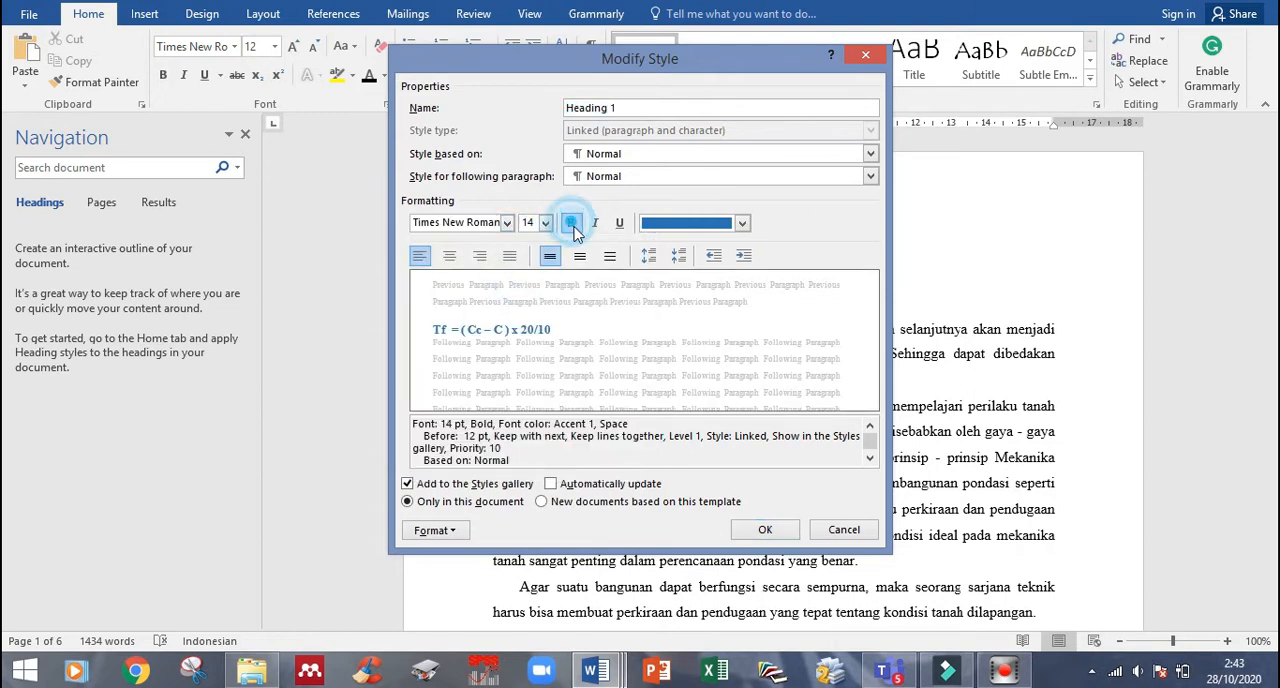
click(680, 224)
click(660, 247)
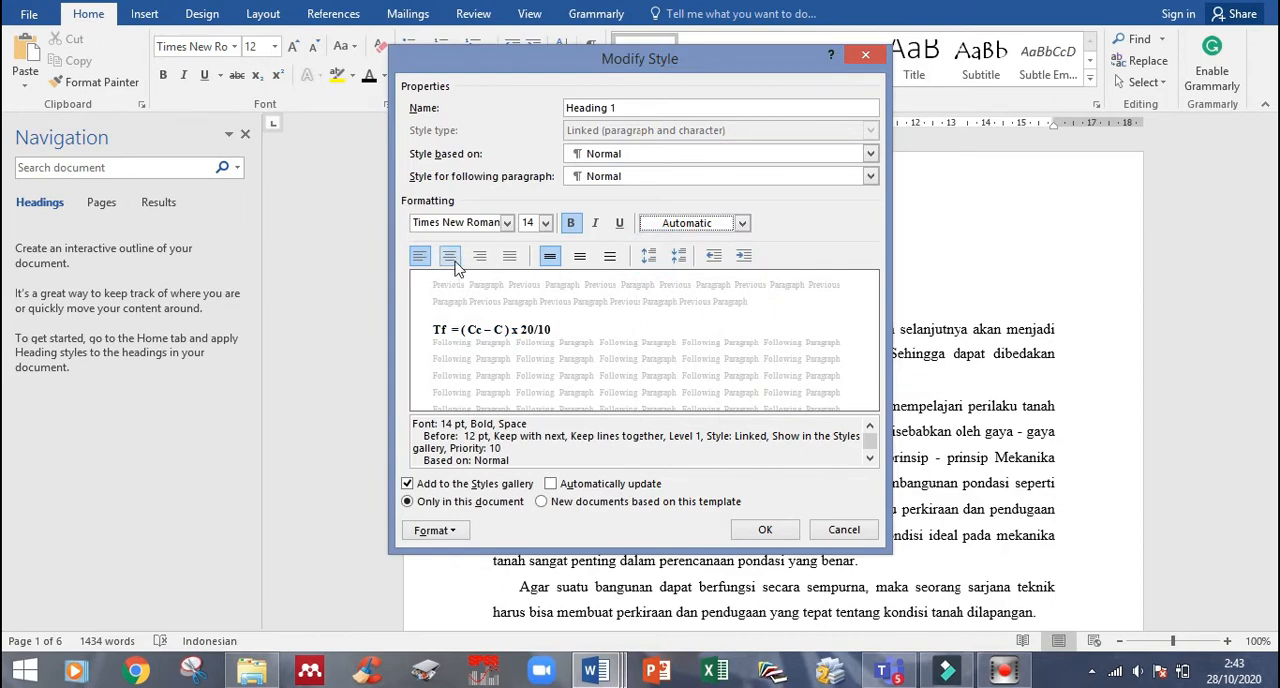
click(451, 258)
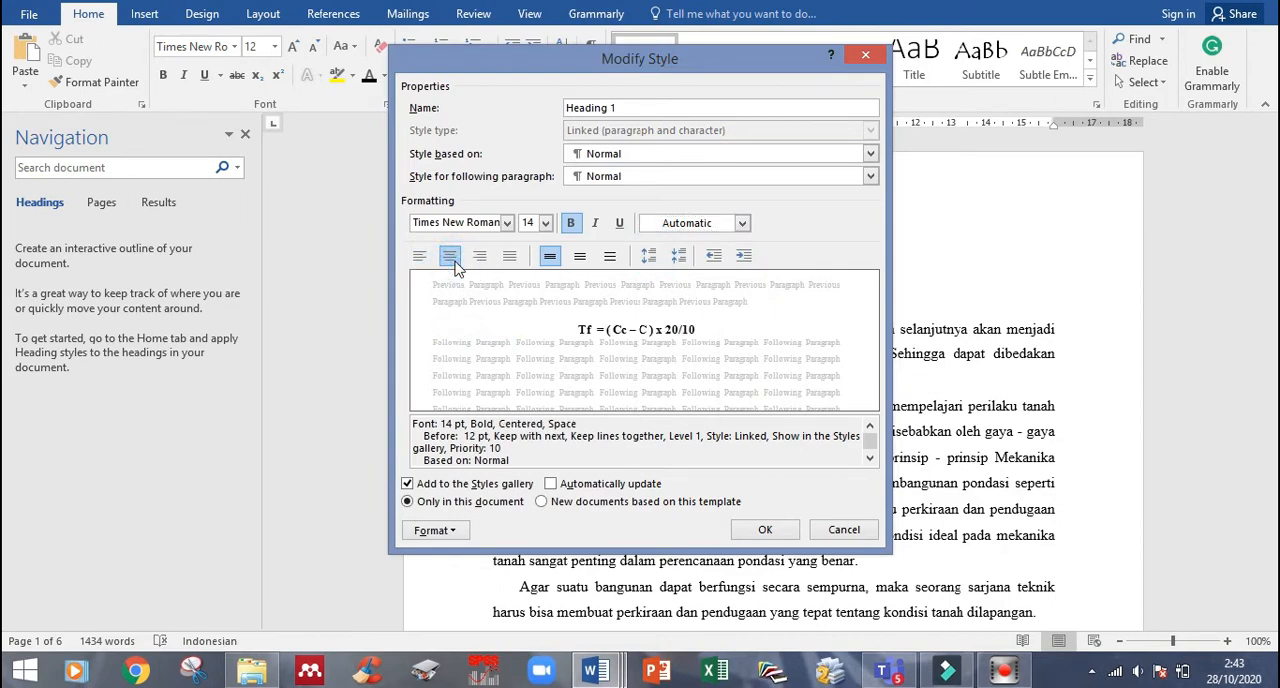
click(765, 529)
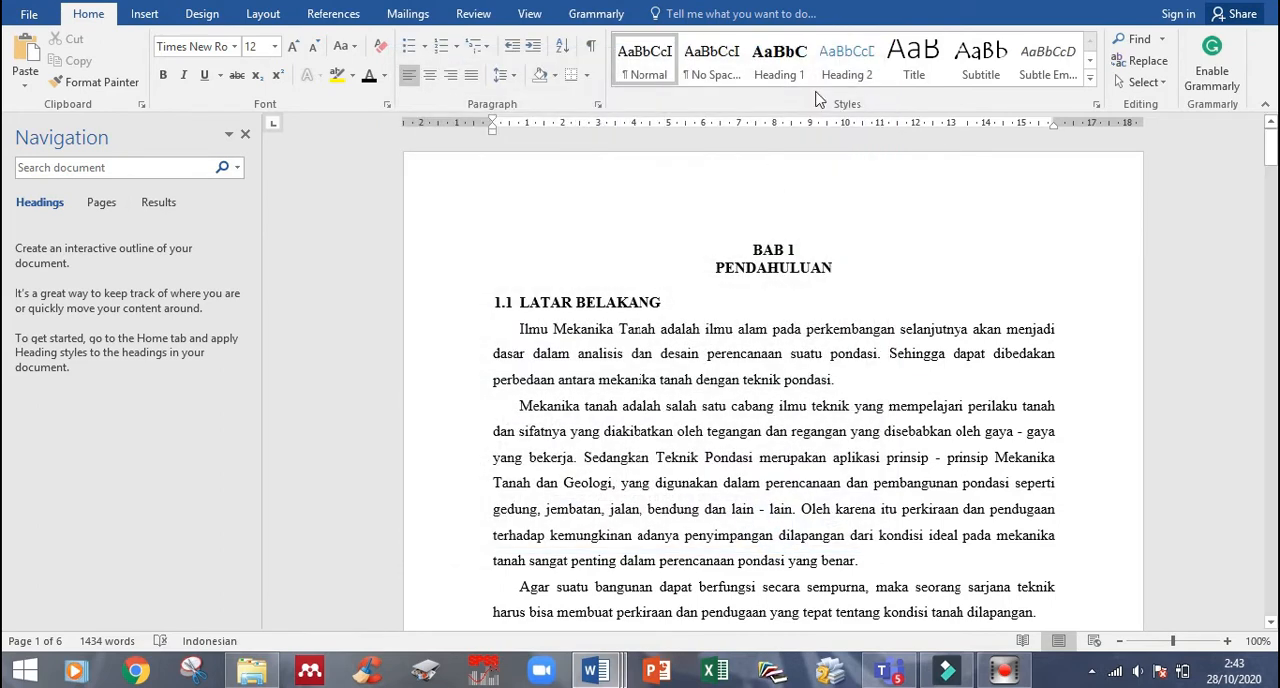
- Modify the Heading 2 style to Times New Roman, 12 pt, bold, with Automatic font colour
right_click(852, 66)
click(876, 104)
click(507, 222)
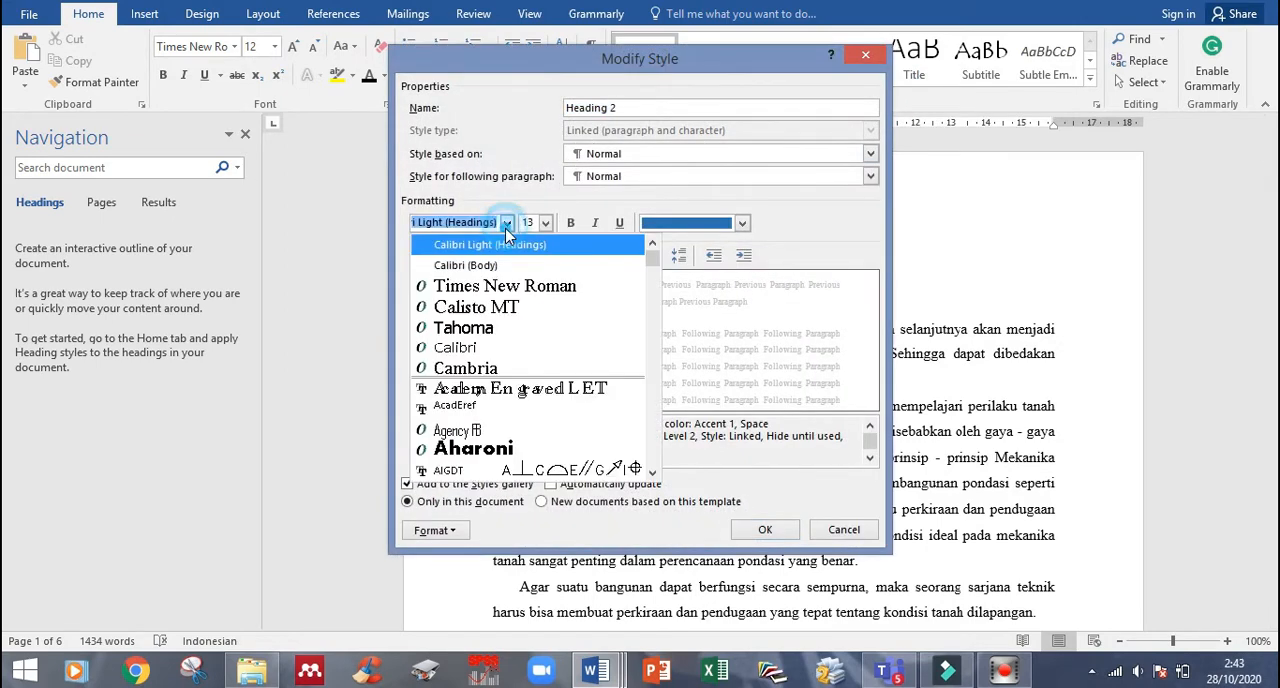
click(520, 286)
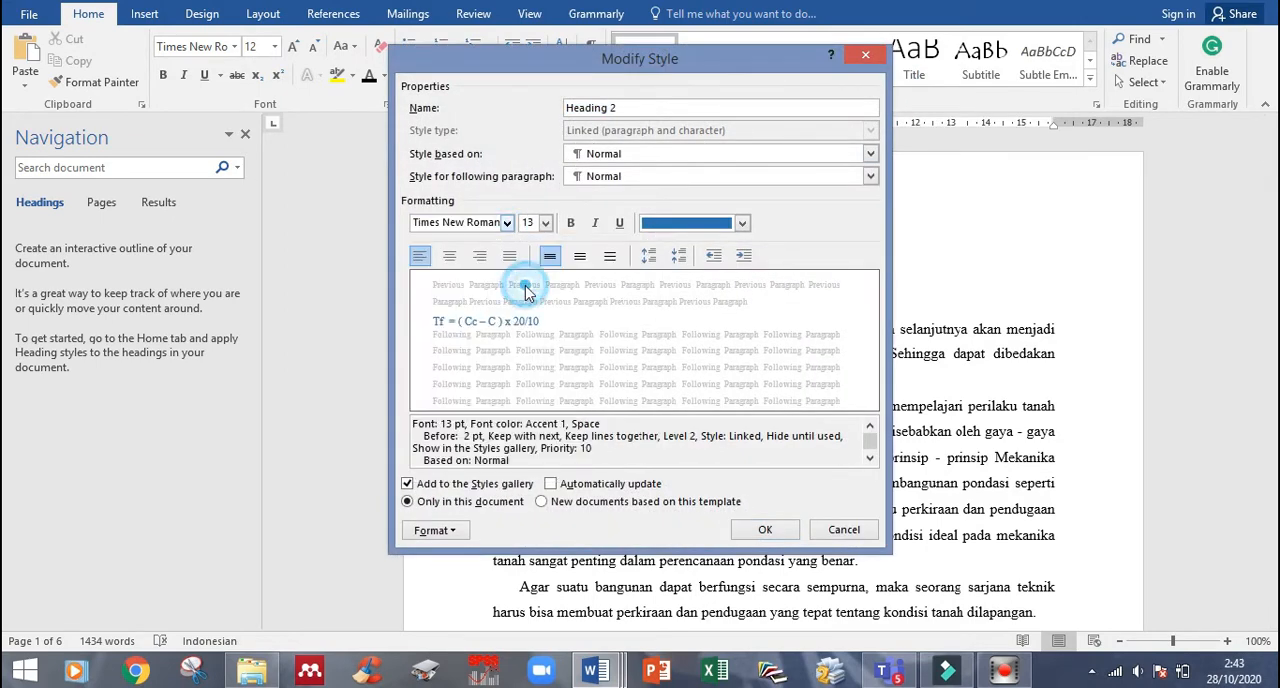
click(545, 223)
click(523, 286)
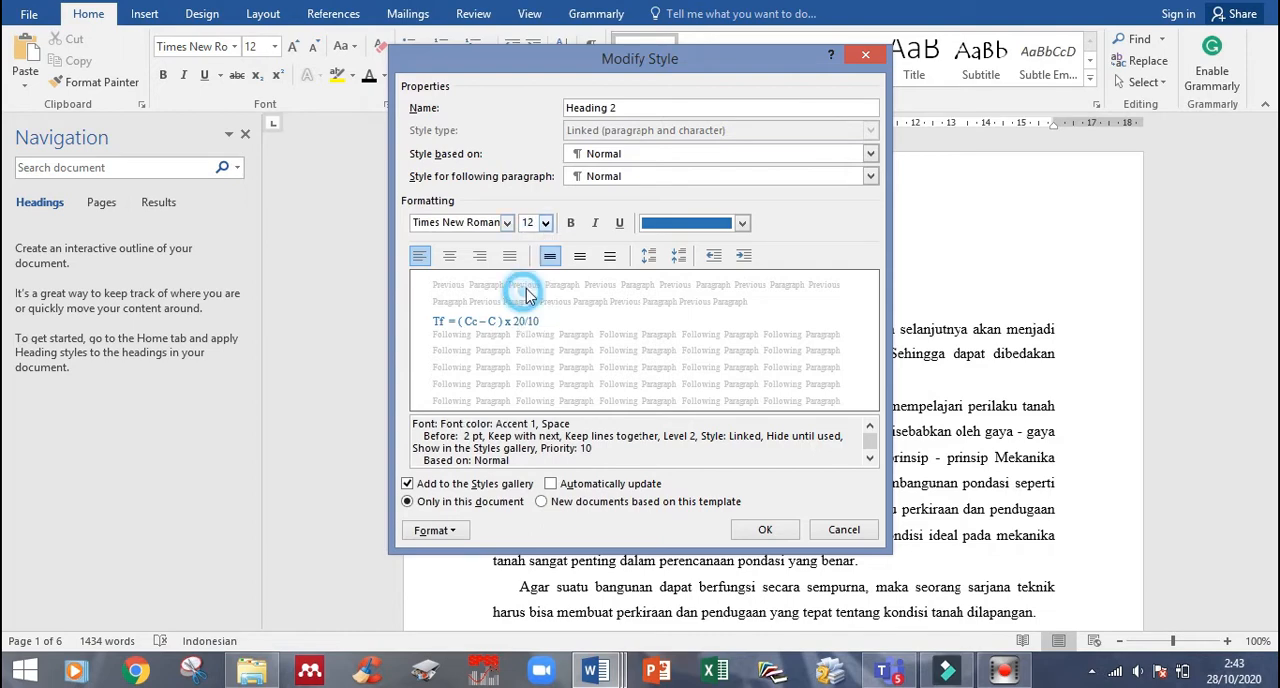
click(570, 222)
click(665, 222)
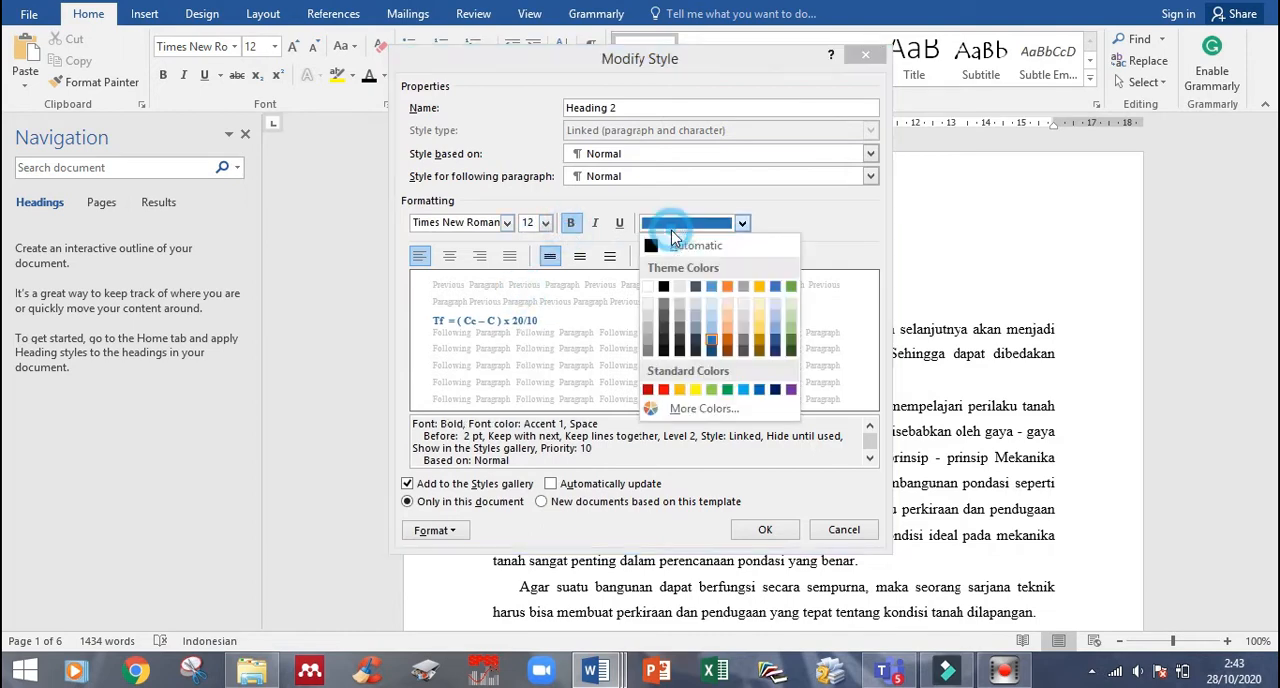
click(660, 240)
key(Return)
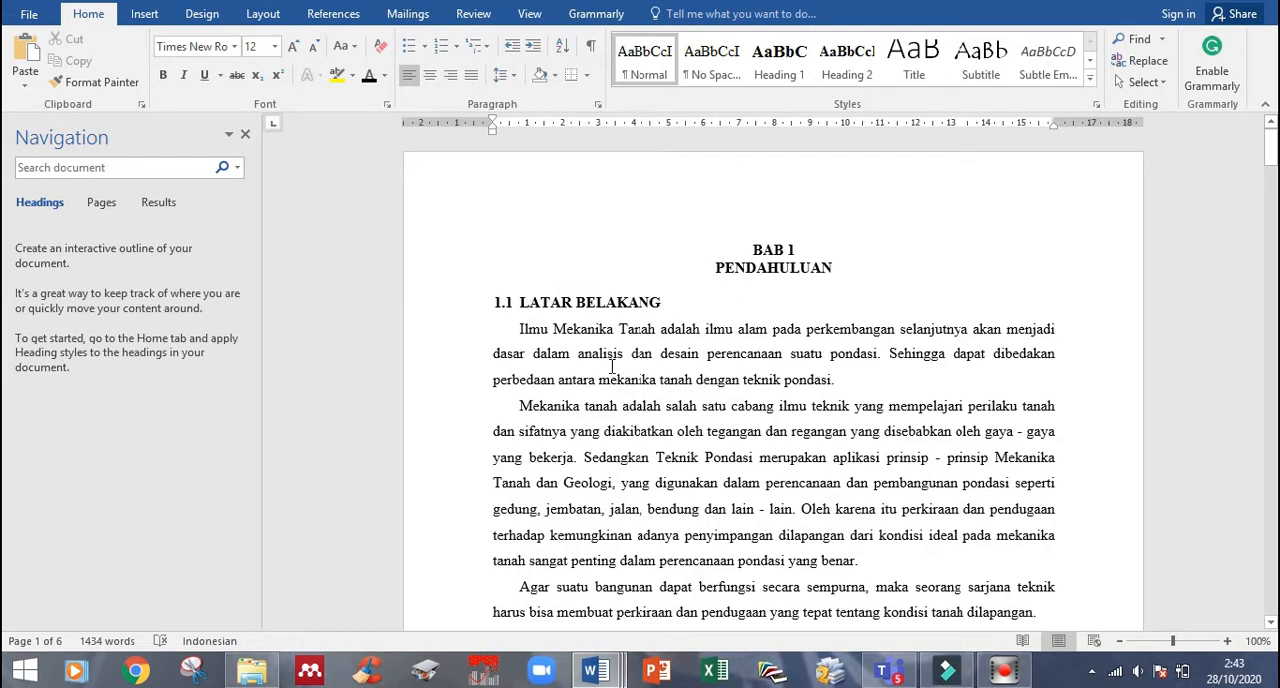
- Apply Heading 1 to BAB 1 and PENDAHULUAN, and Heading 2 to LATAR BELAKANG with the number 1.1 in front
drag(723, 249, 765, 274)
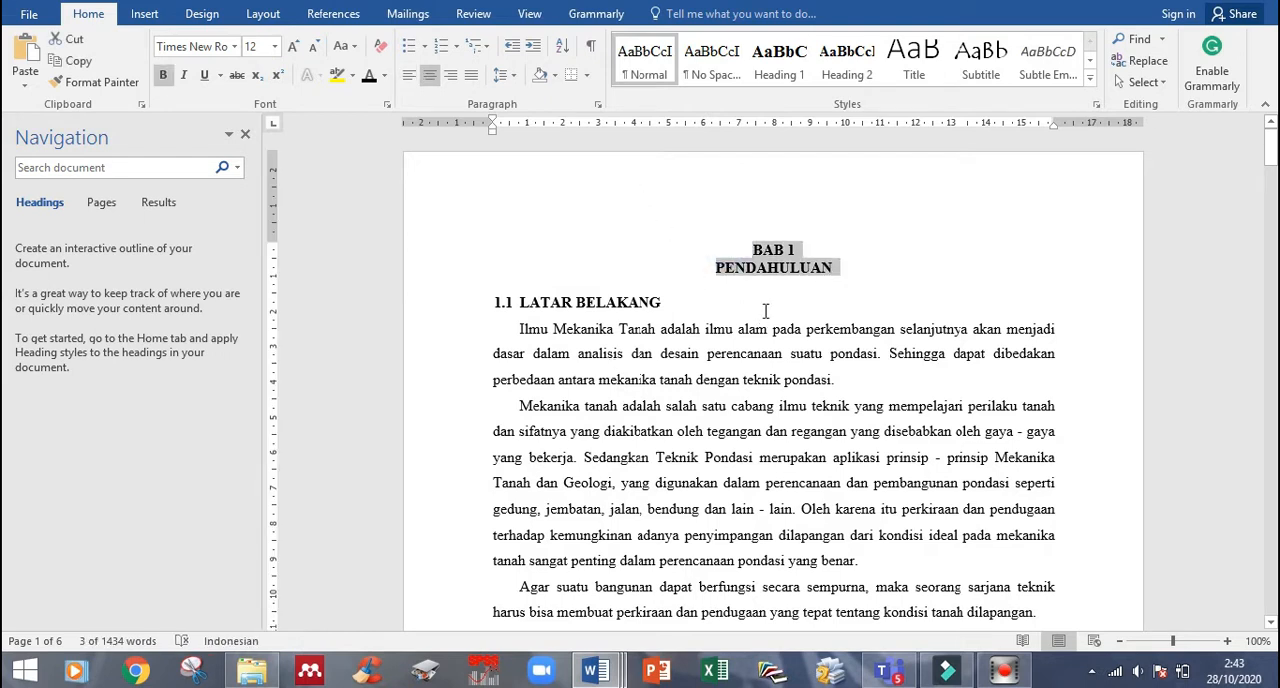
click(764, 72)
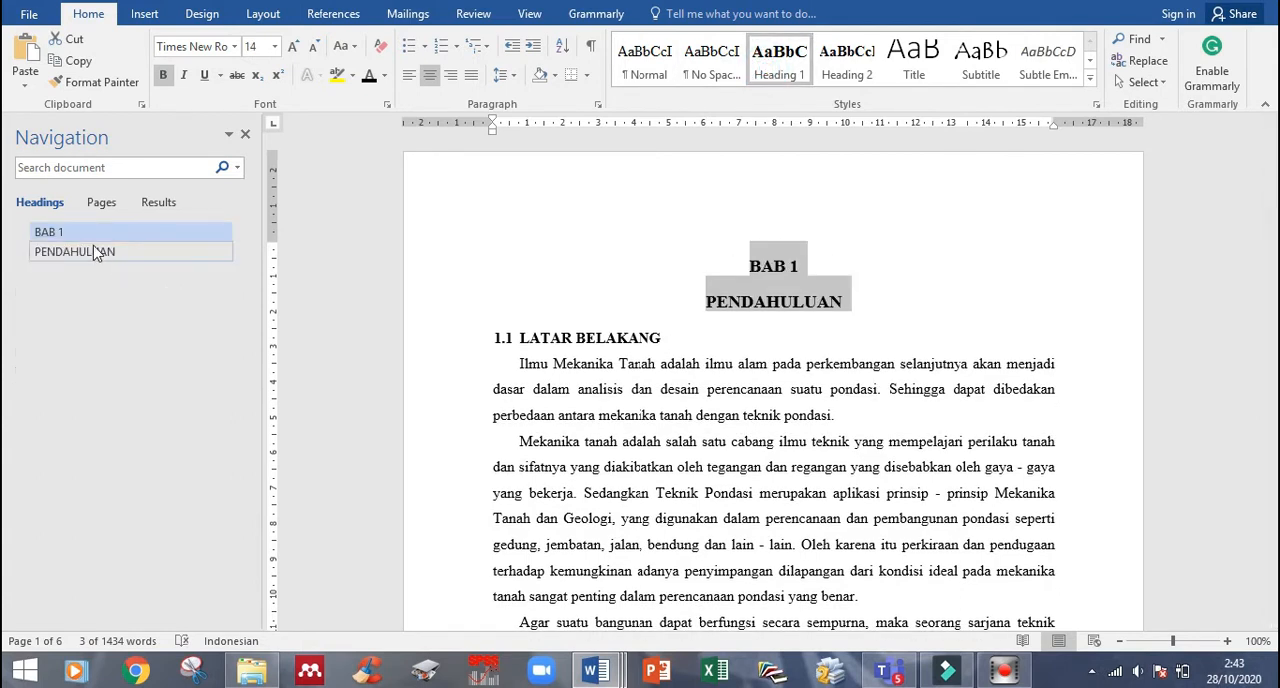
drag(494, 340, 654, 338)
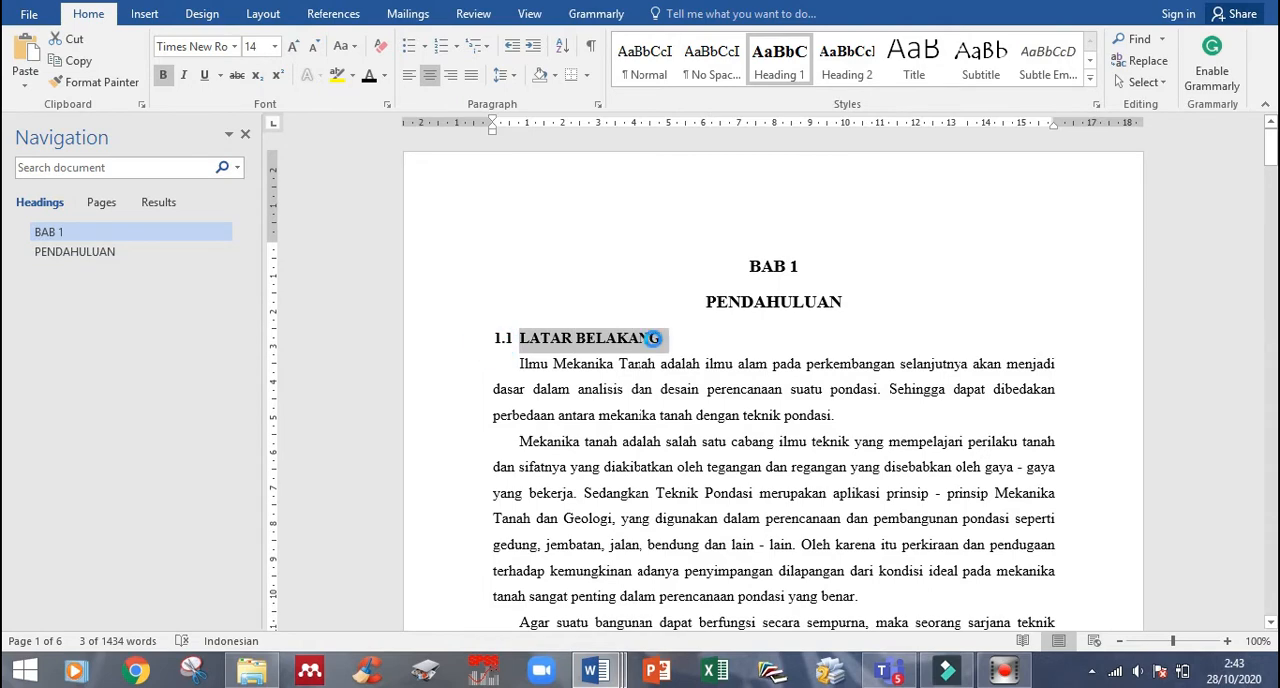
key(ctrl+alt+2)
click(506, 362)
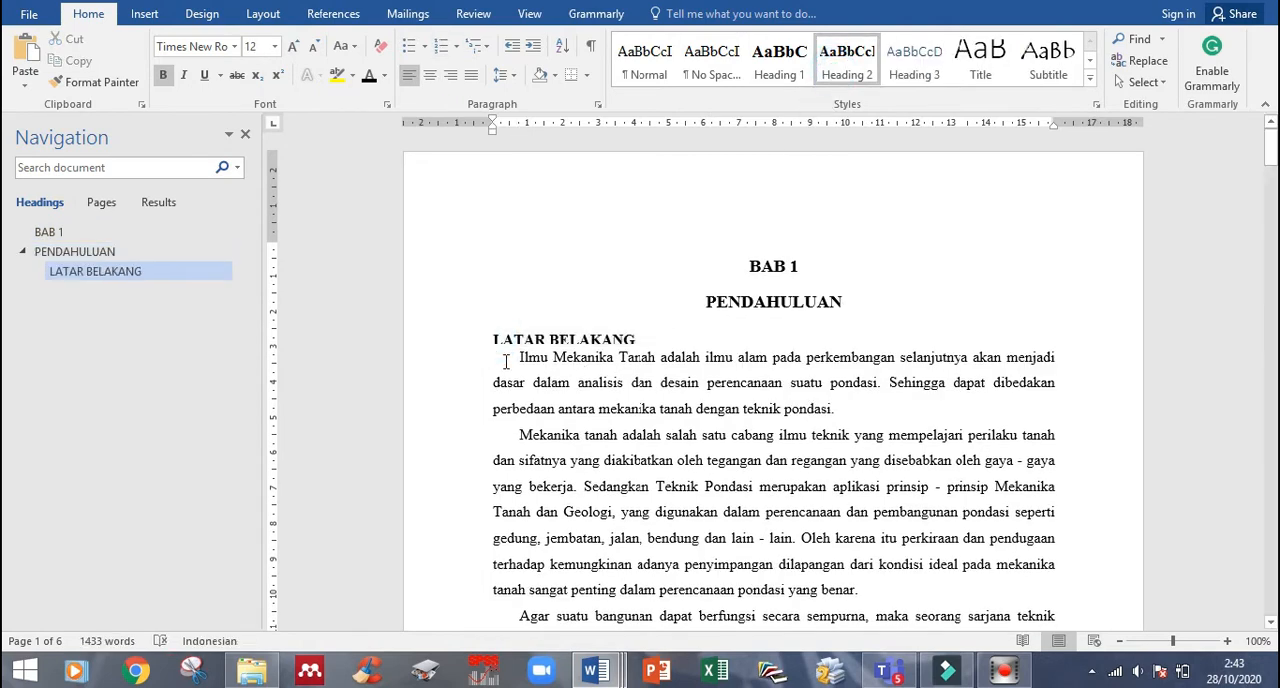
text(1.1)
- Apply Heading 2 to RUMUSAN MASALAH and TUJUAN in chapter 1, numbering them 1.2 and 1.3
scroll(660, 474, down, 15)
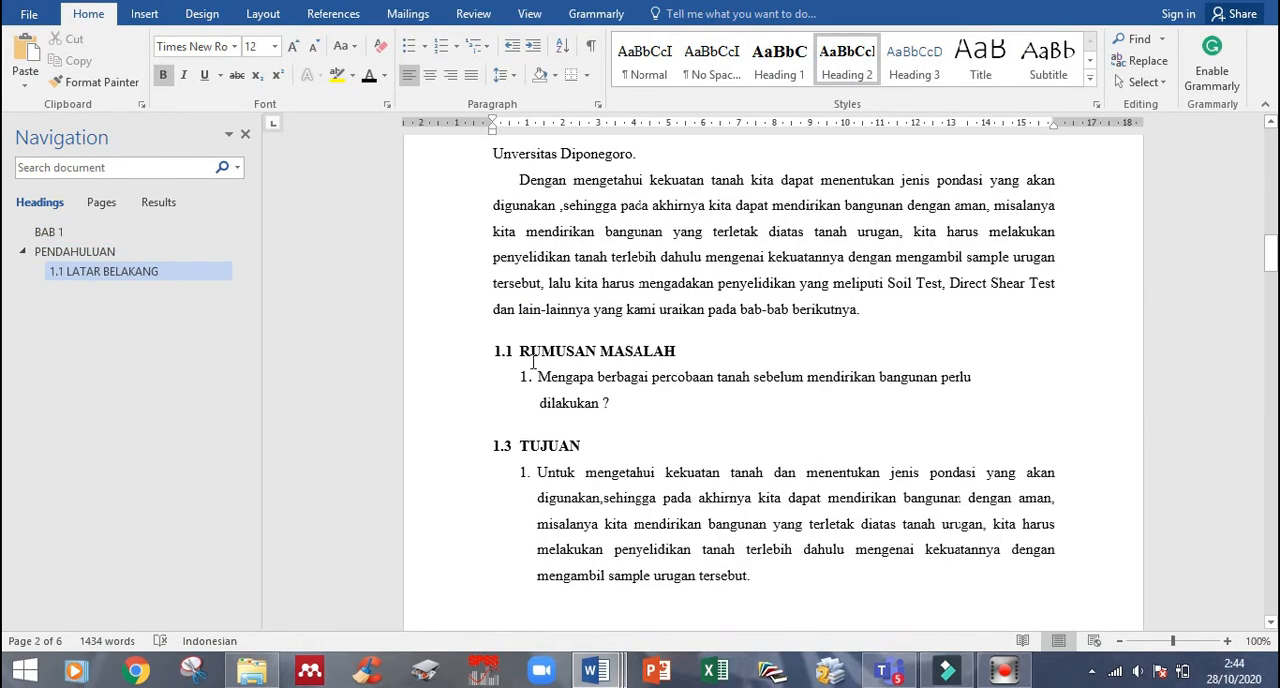
drag(523, 361, 678, 355)
key(ctrl+alt+2)
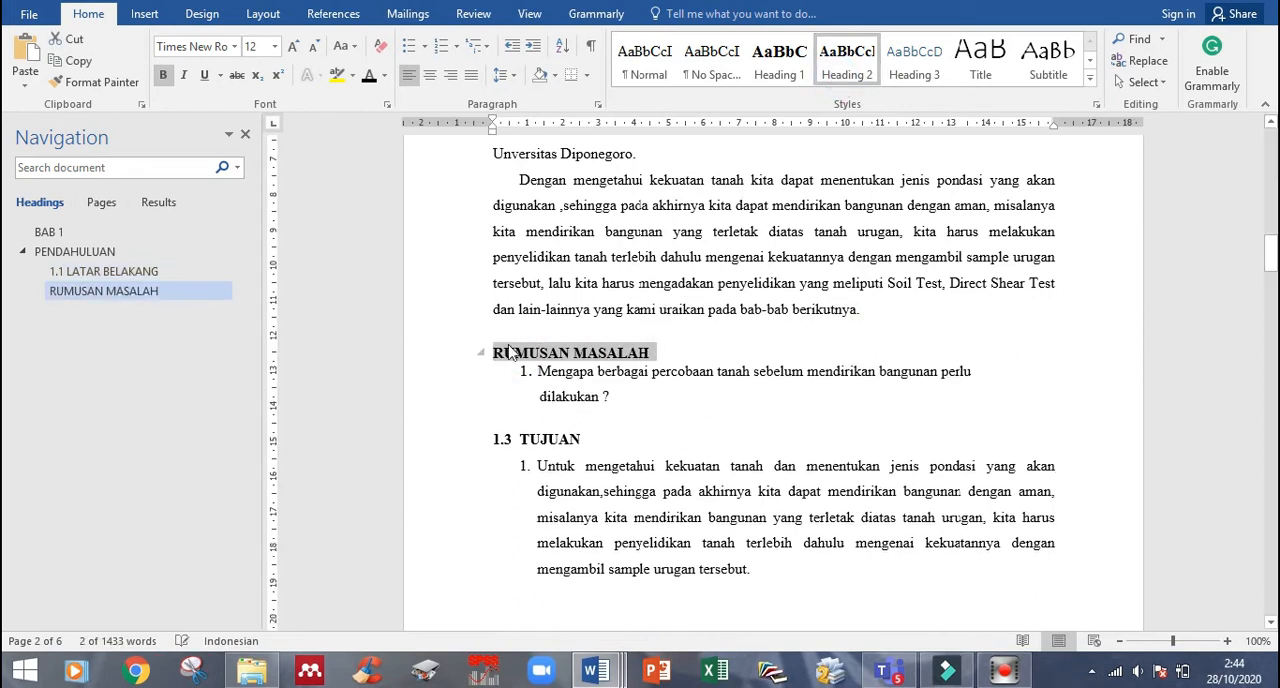
click(490, 354)
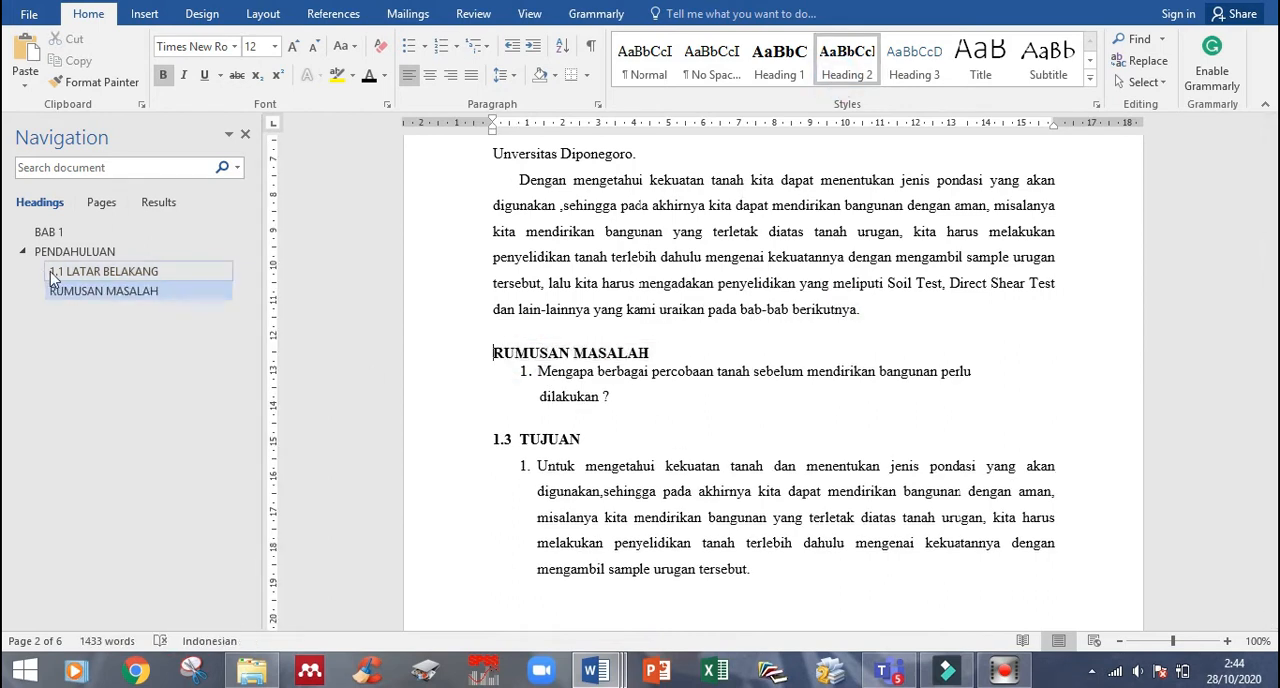
text(1.2)
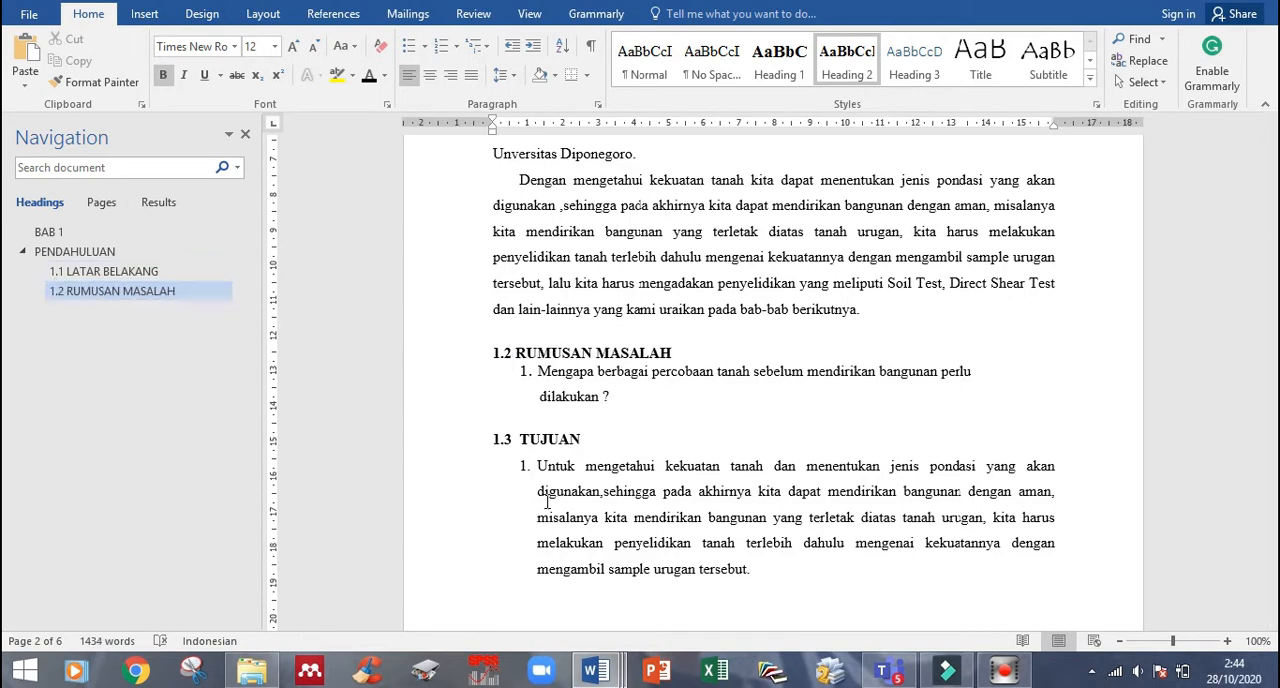
click(524, 440)
key(ctrl+alt+2)
text(1.3)
- Apply Heading 1 to BAB 2 and PRAKTIKUM SONDIR, and Heading 2 to the PENGERTIAN heading below them
scroll(849, 264, down, 10)
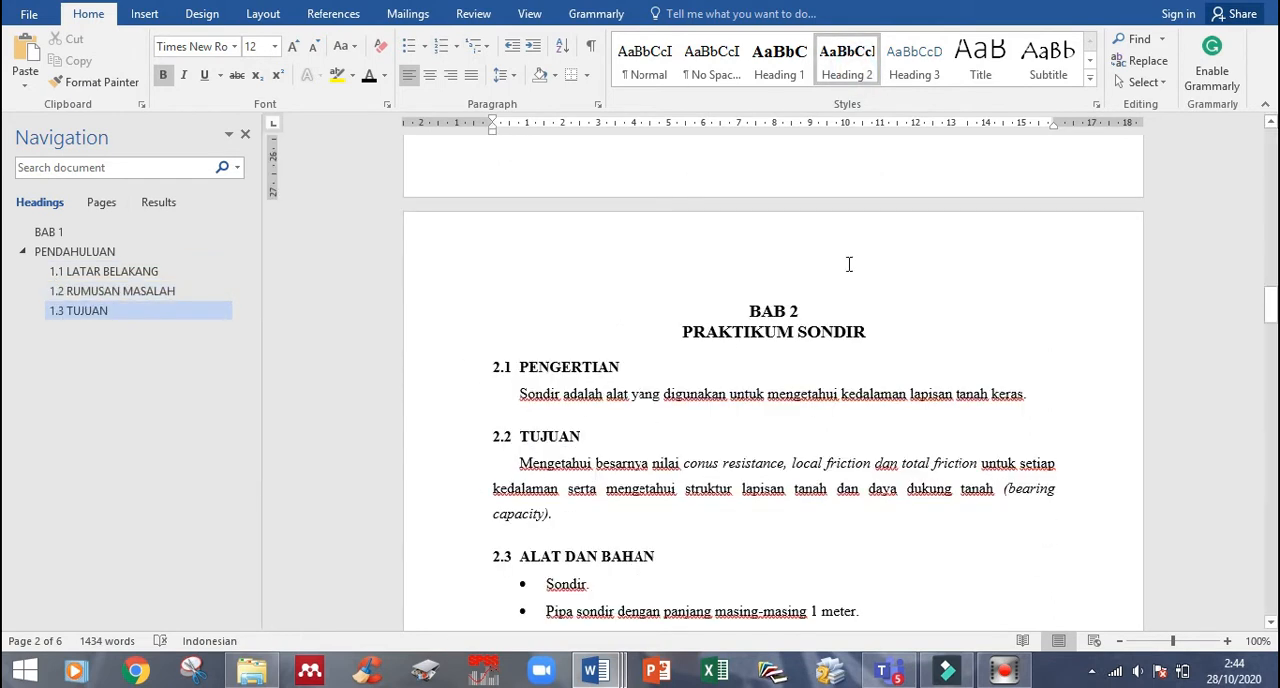
drag(744, 300, 877, 337)
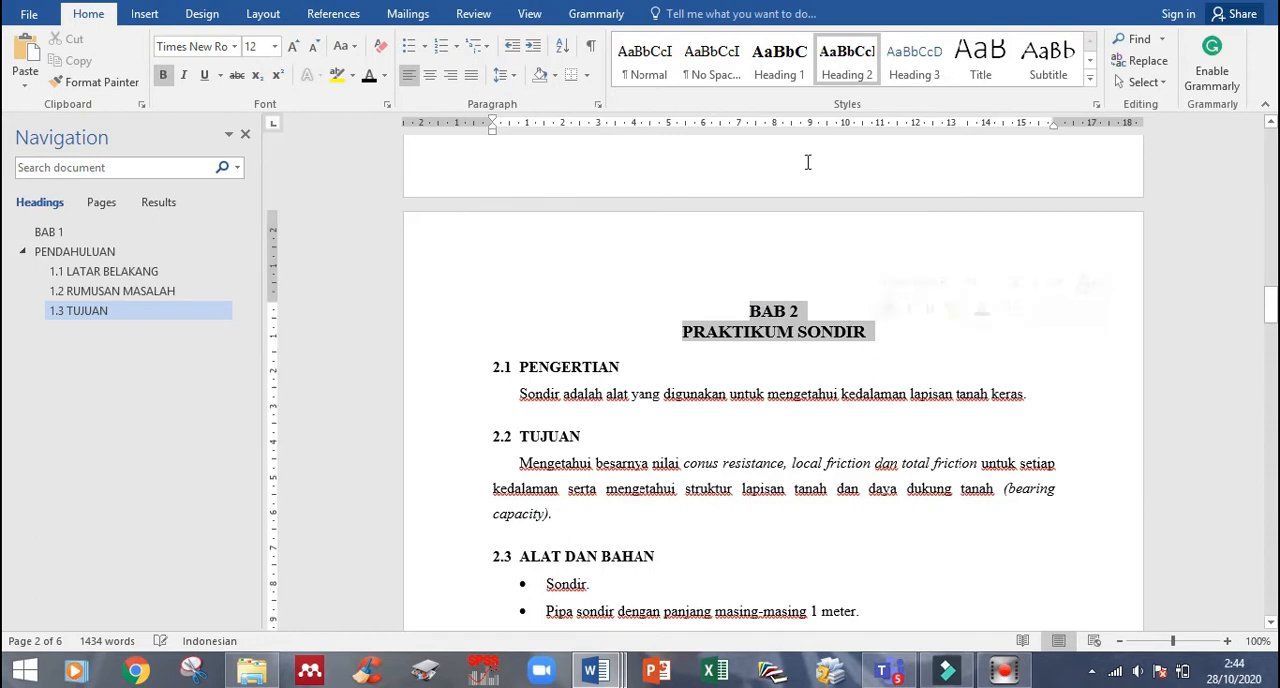
click(780, 62)
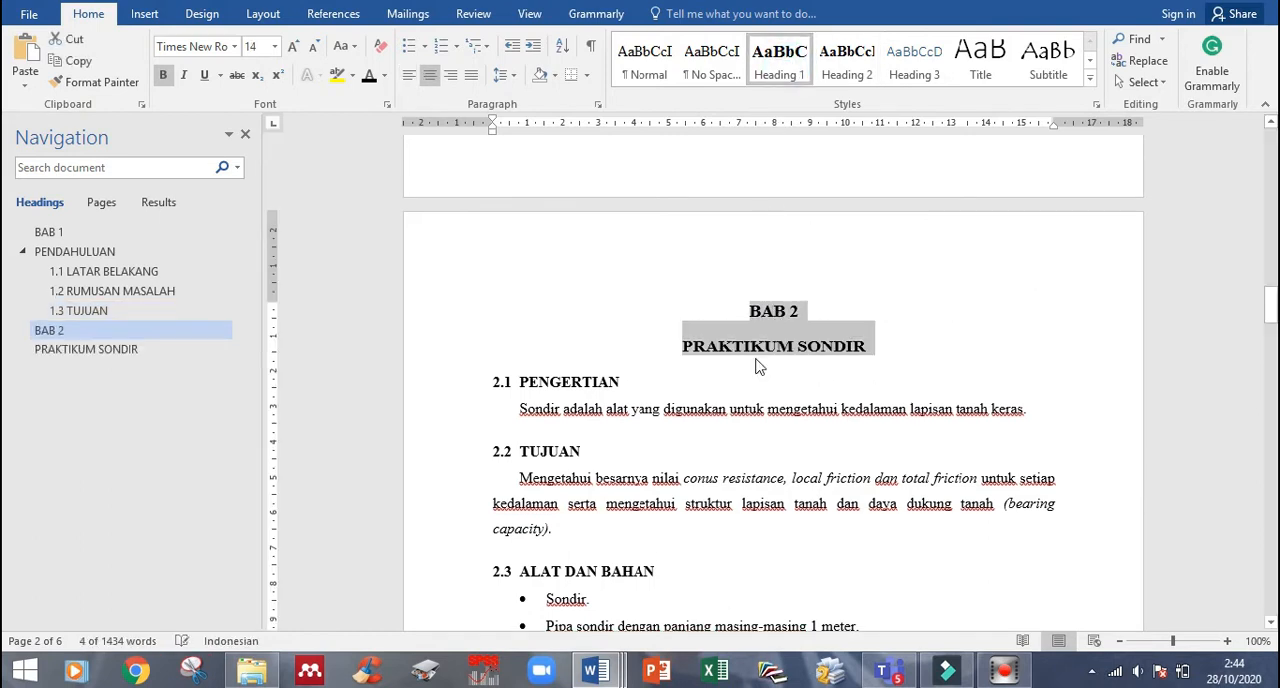
click(519, 383)
click(848, 52)
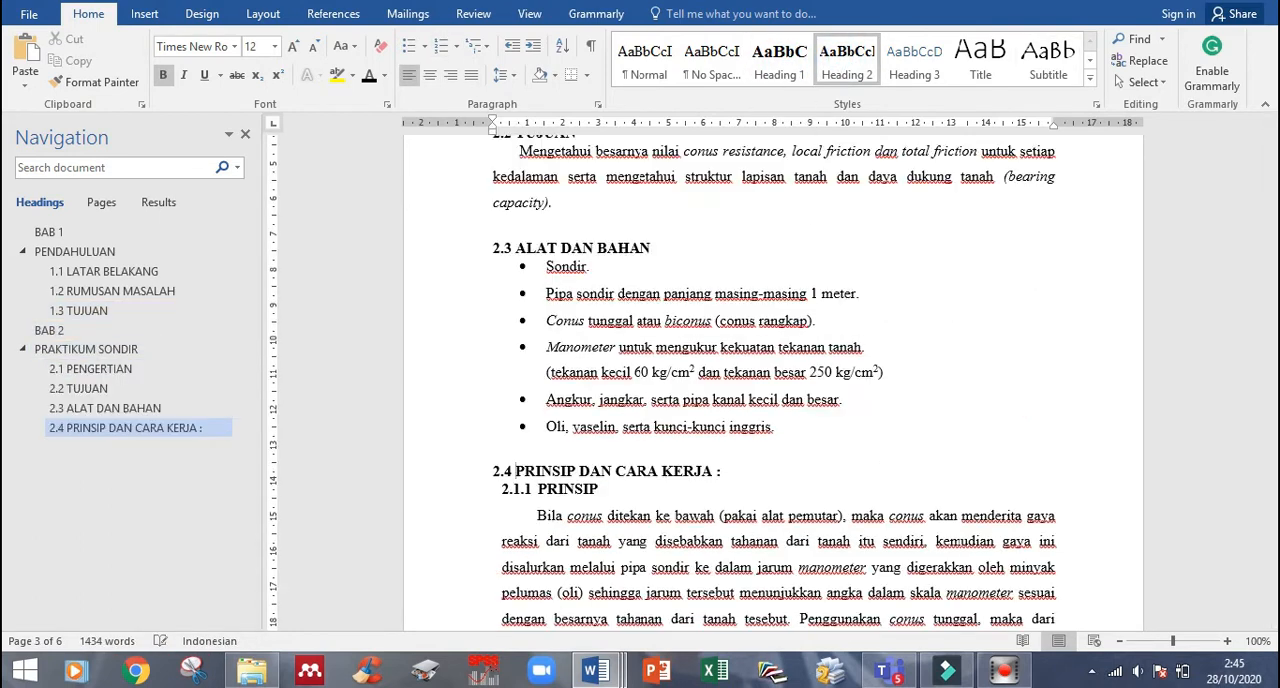
- Modify the Heading 3 style to Times New Roman, 12 pt, with a black font colour
click(562, 490)
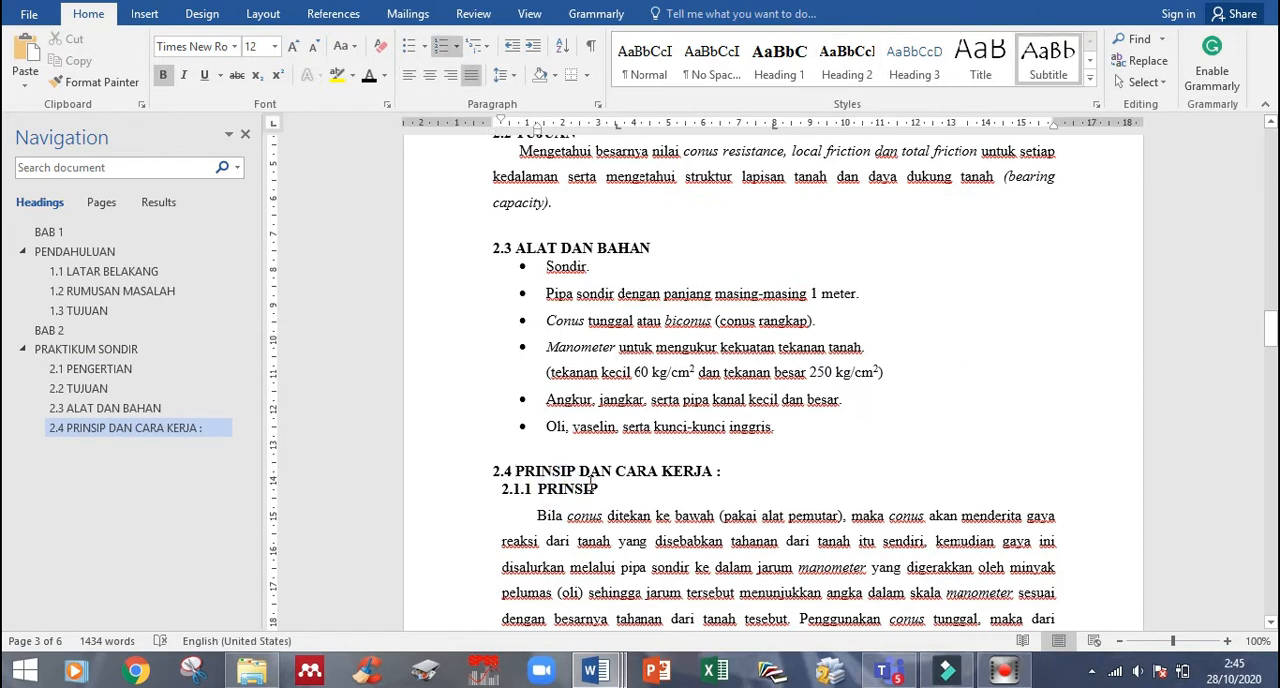
drag(598, 489, 583, 489)
right_click(907, 78)
click(948, 104)
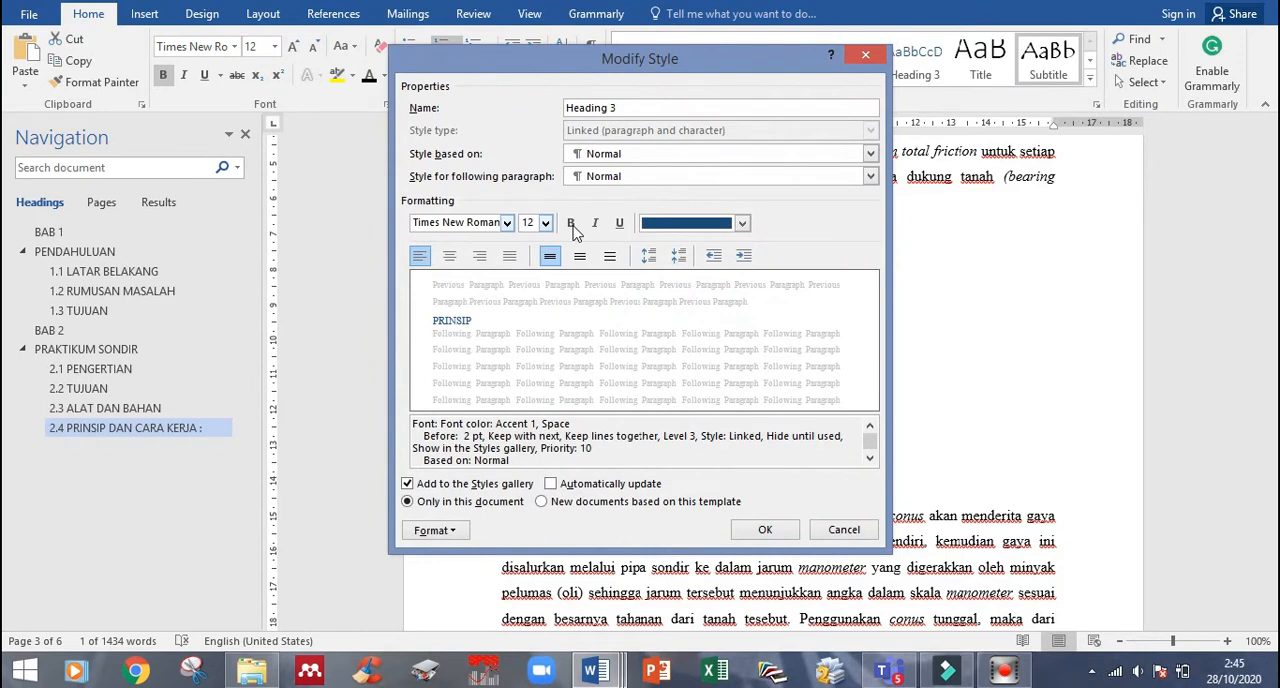
click(666, 229)
click(666, 276)
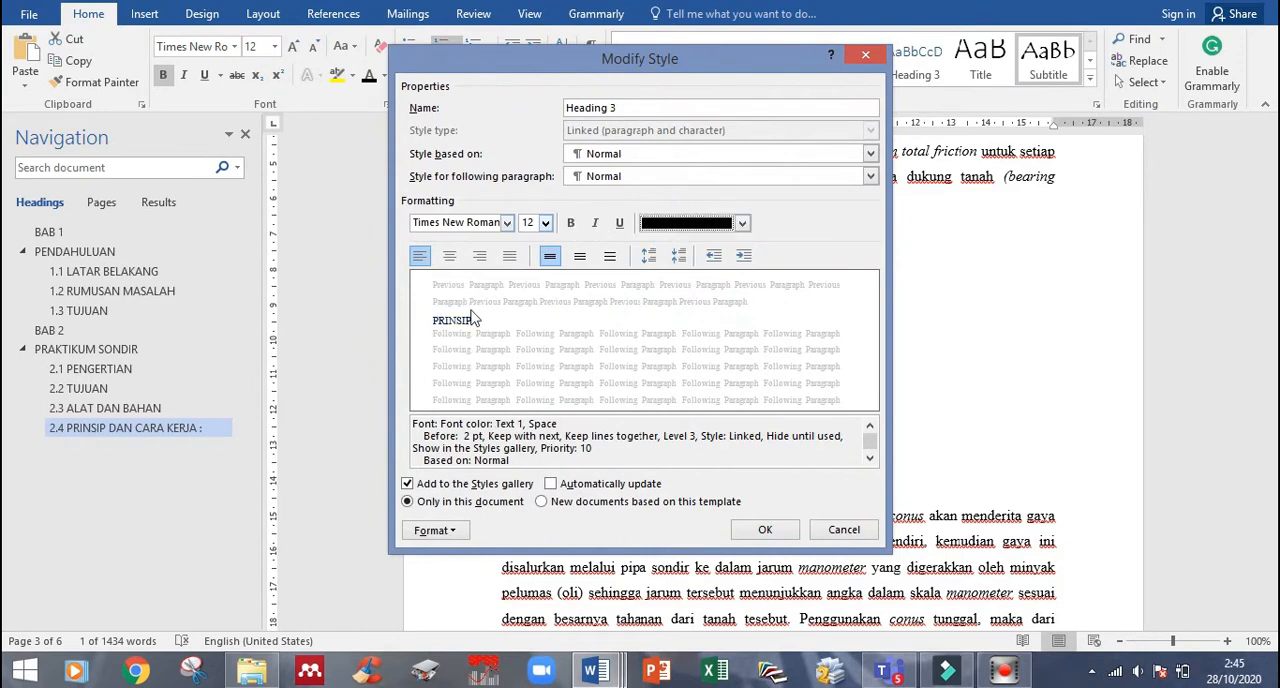
click(767, 529)
- Apply Heading 3 to Prinsip and Cara Kerja as 2.4.1 and 2.4.2, and number CARA MENGGAMBAR GRAFIK 2.5 and DATA PERCOBAAN 2.6
click(604, 490)
drag(558, 487, 537, 488)
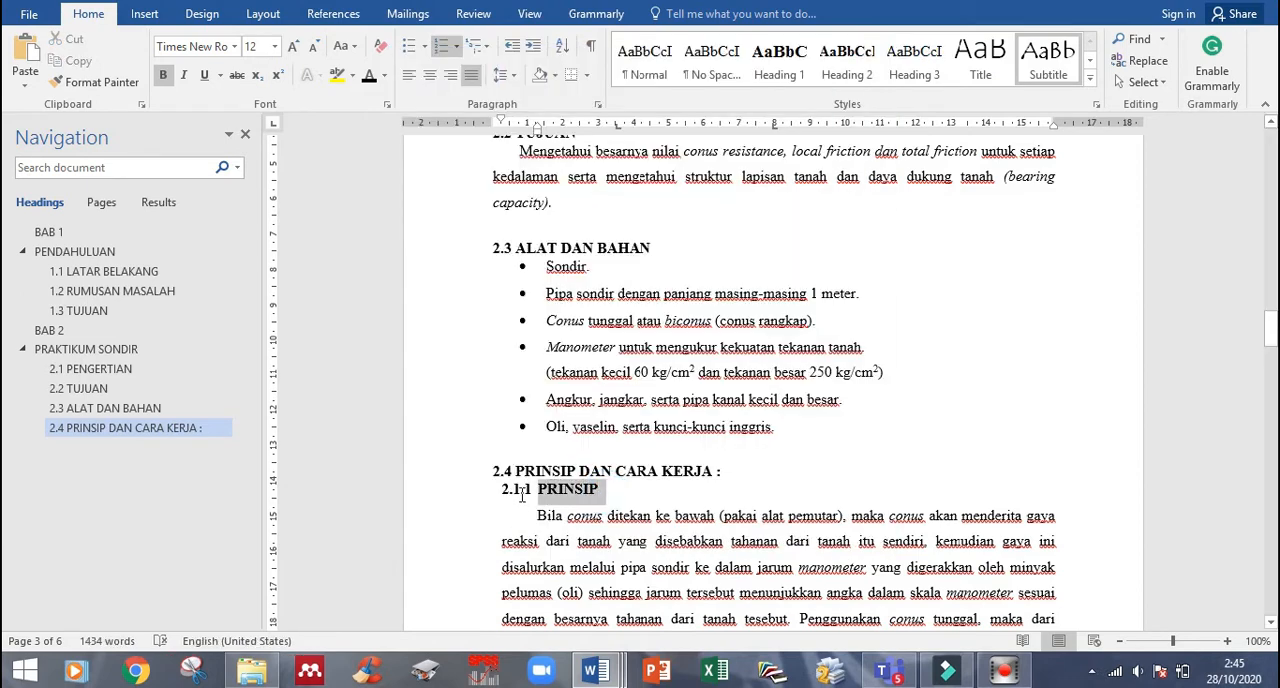
click(913, 75)
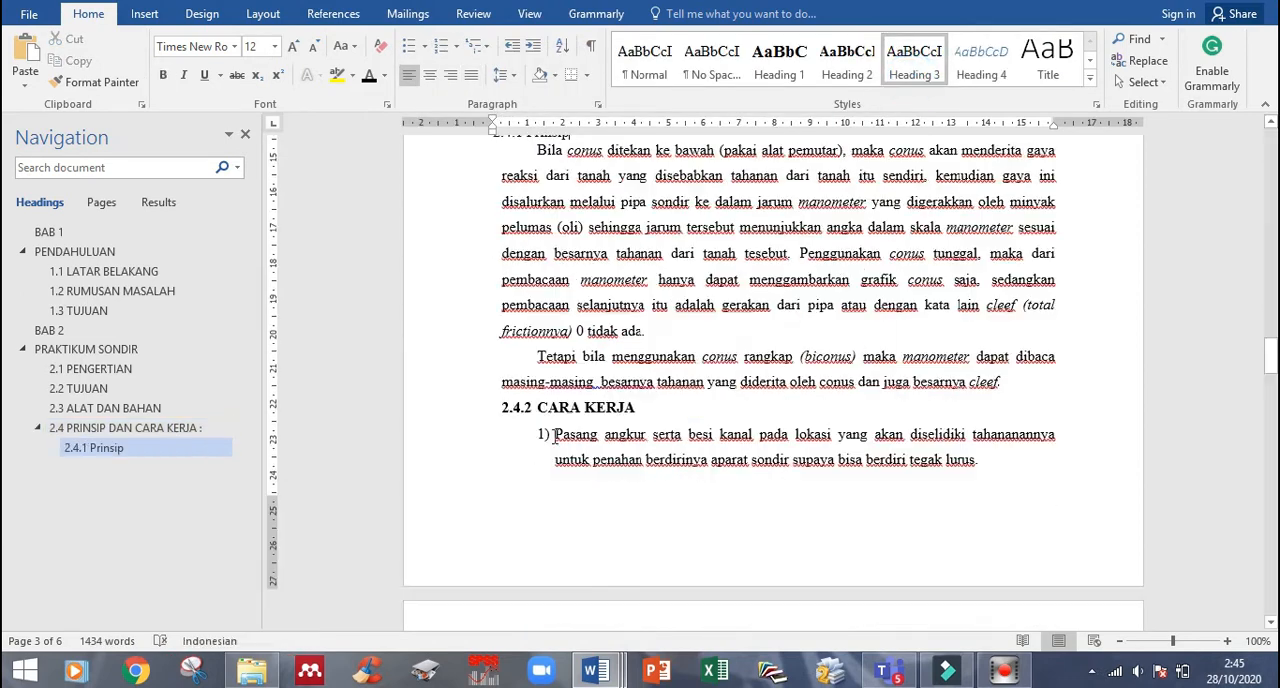
click(545, 409)
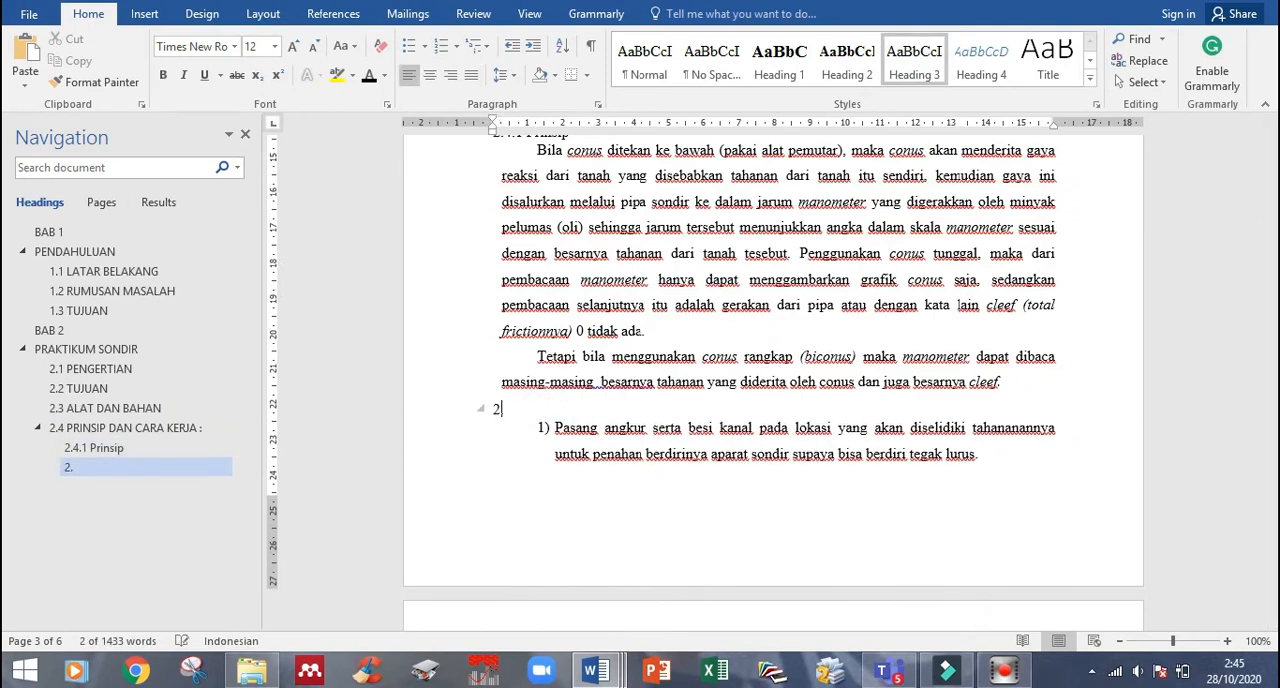
text(.4.2)
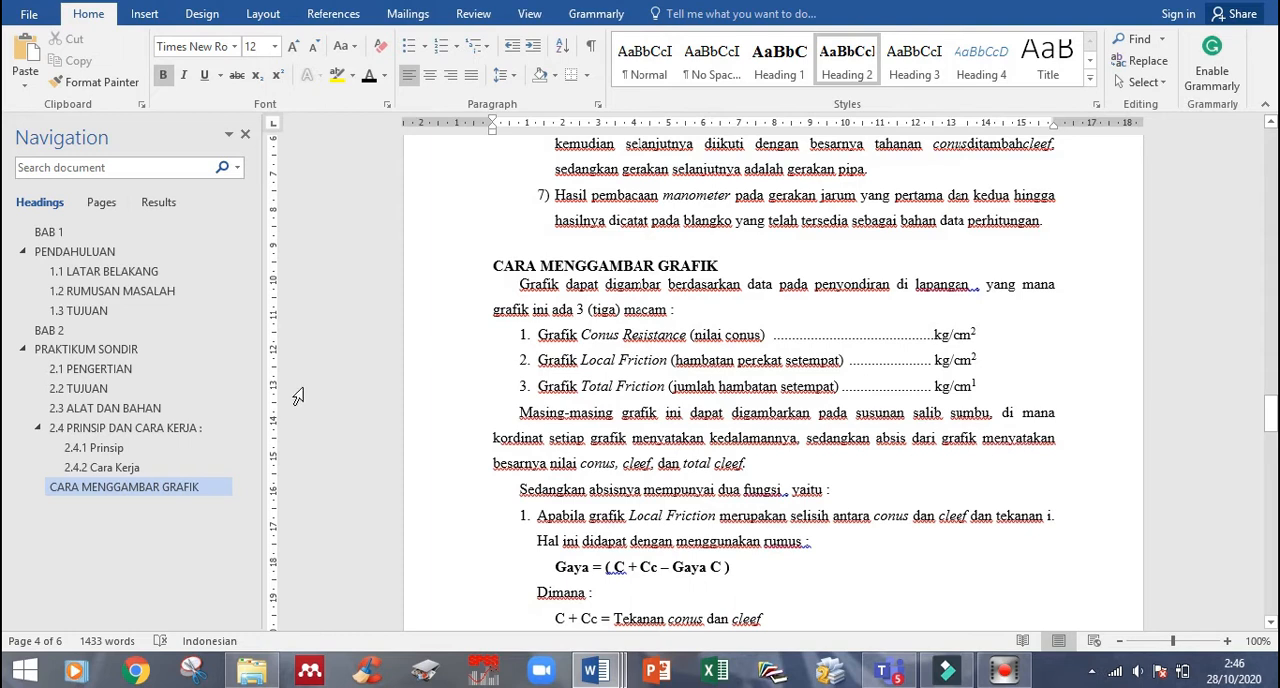
text(2.5)
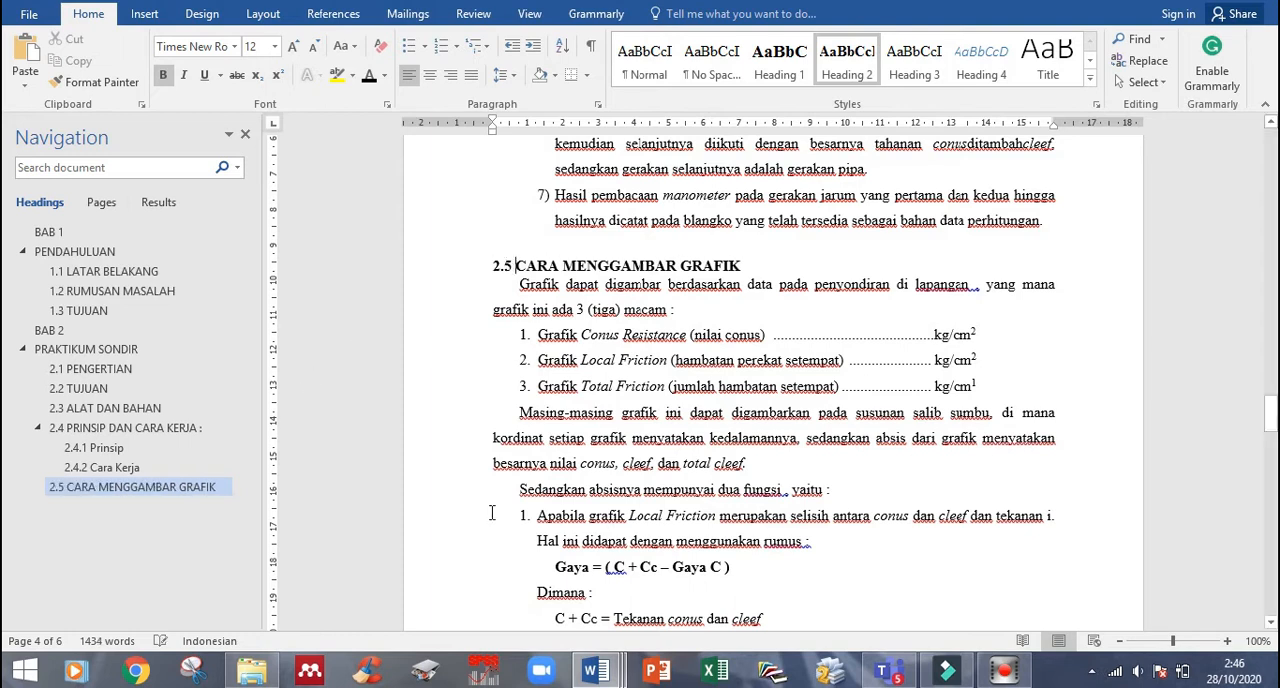
scroll(492, 513, down, 3)
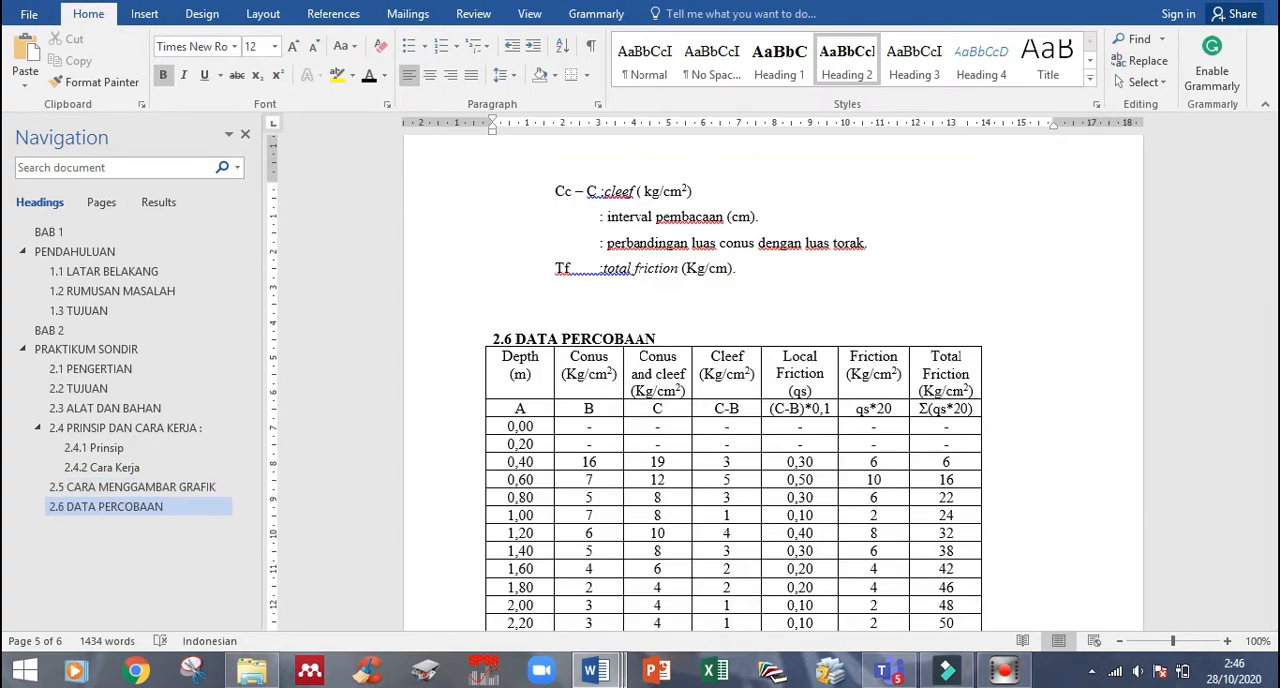
- Insert a Next Page section break before BAB 1 to create a blank first page
drag(1268, 468, 1252, 150)
click(263, 13)
click(235, 39)
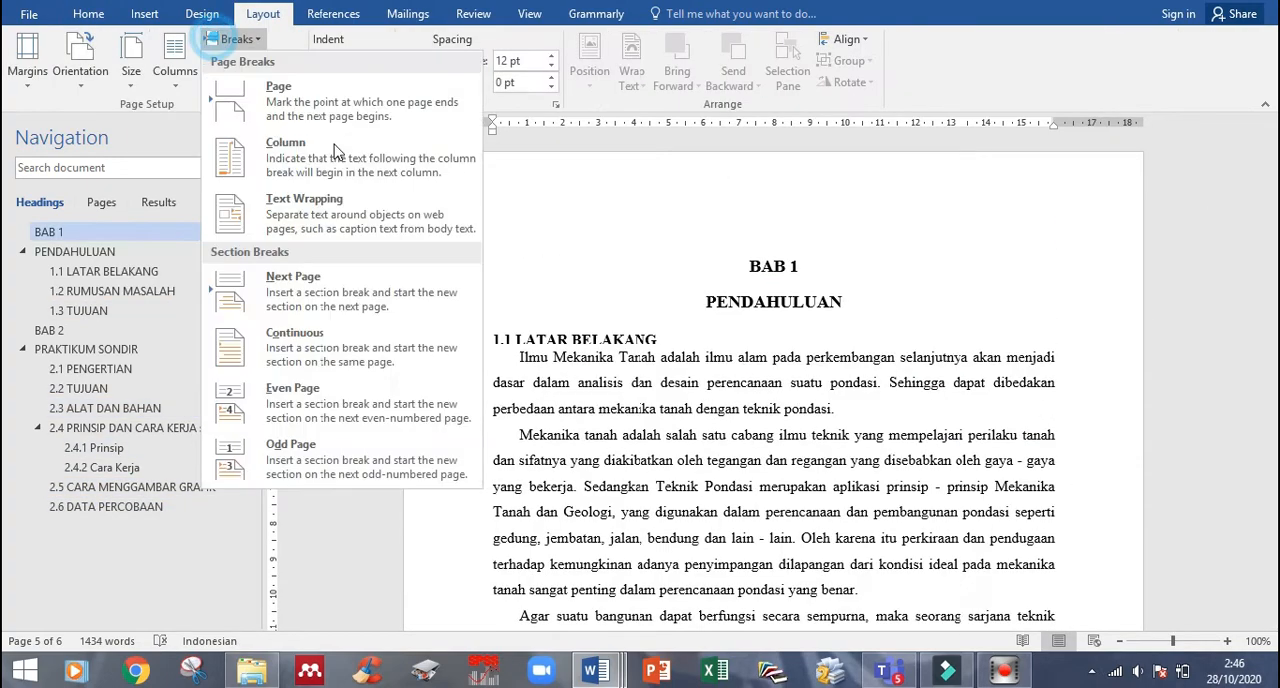
click(325, 316)
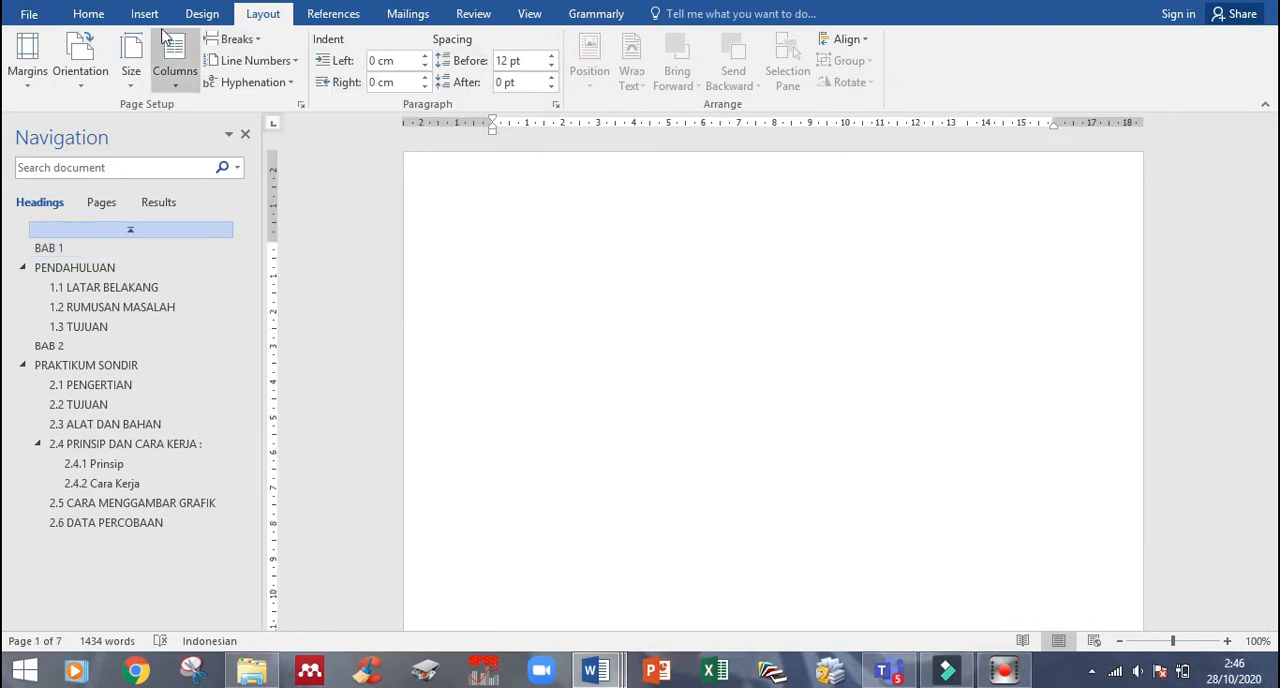
- Add right-aligned page numbers at the bottom of the pages and return to the document body
click(150, 17)
click(826, 86)
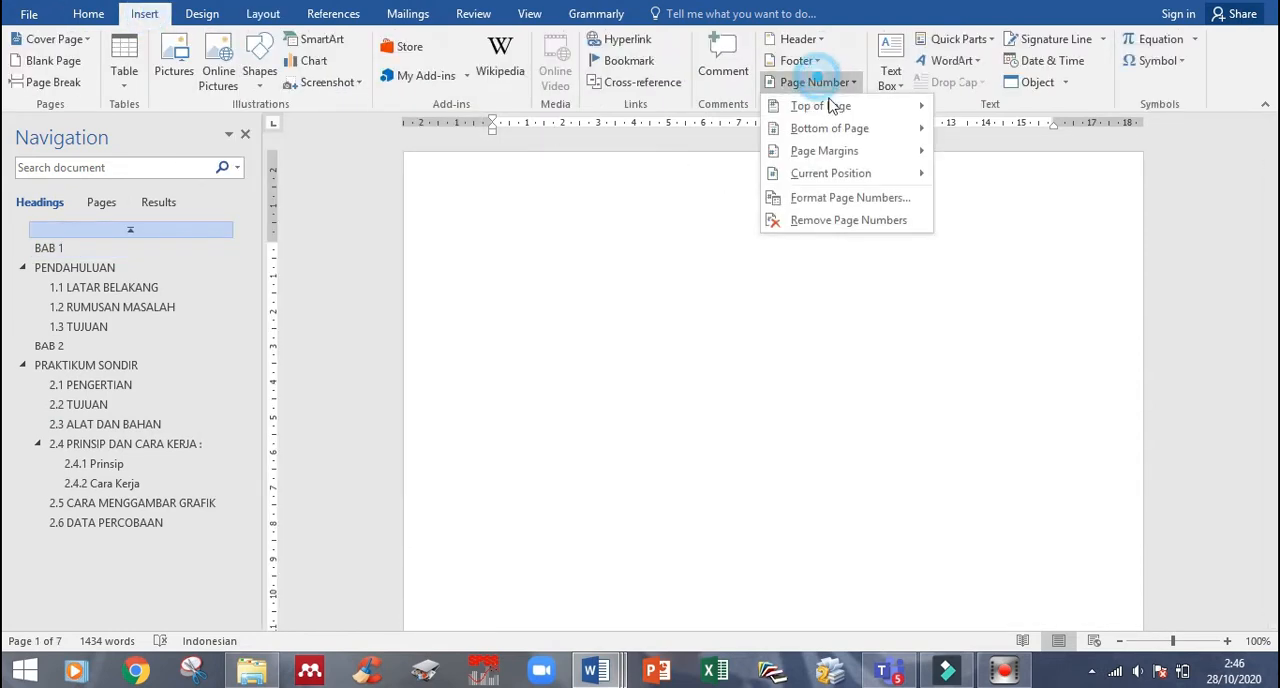
click(622, 413)
double_click(630, 377)
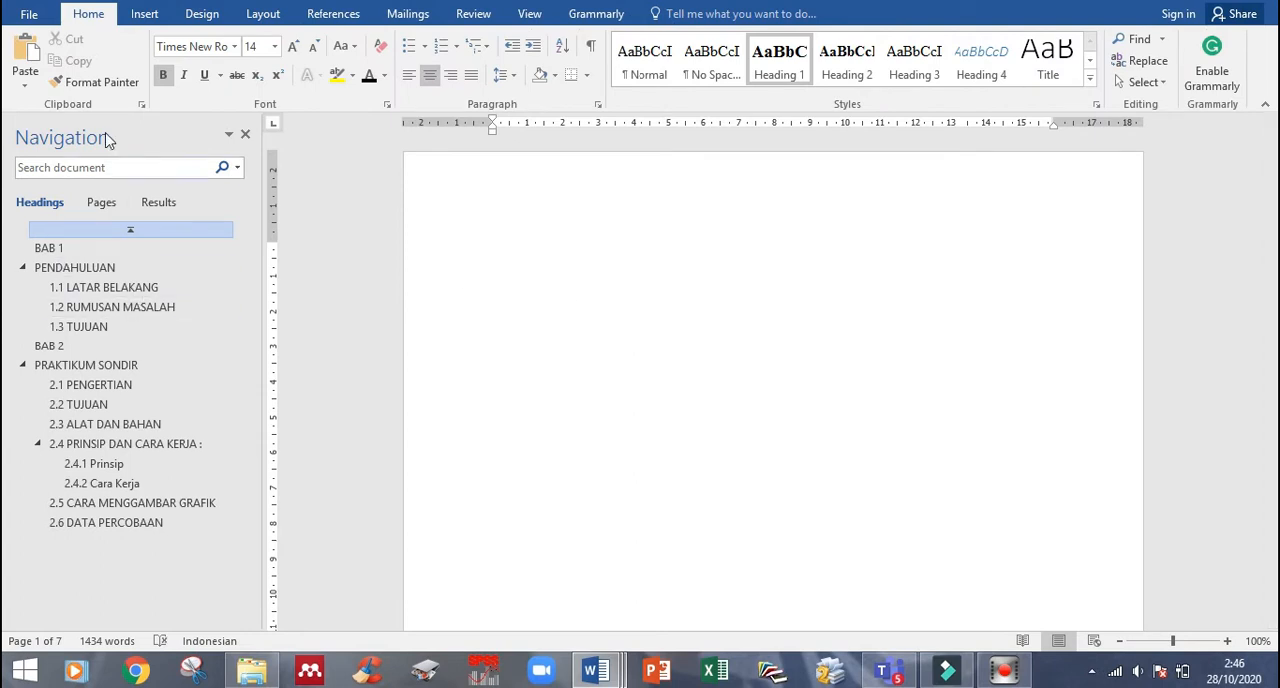
- Insert the Automatic Table 1 table of contents on the blank first page
click(332, 14)
click(33, 70)
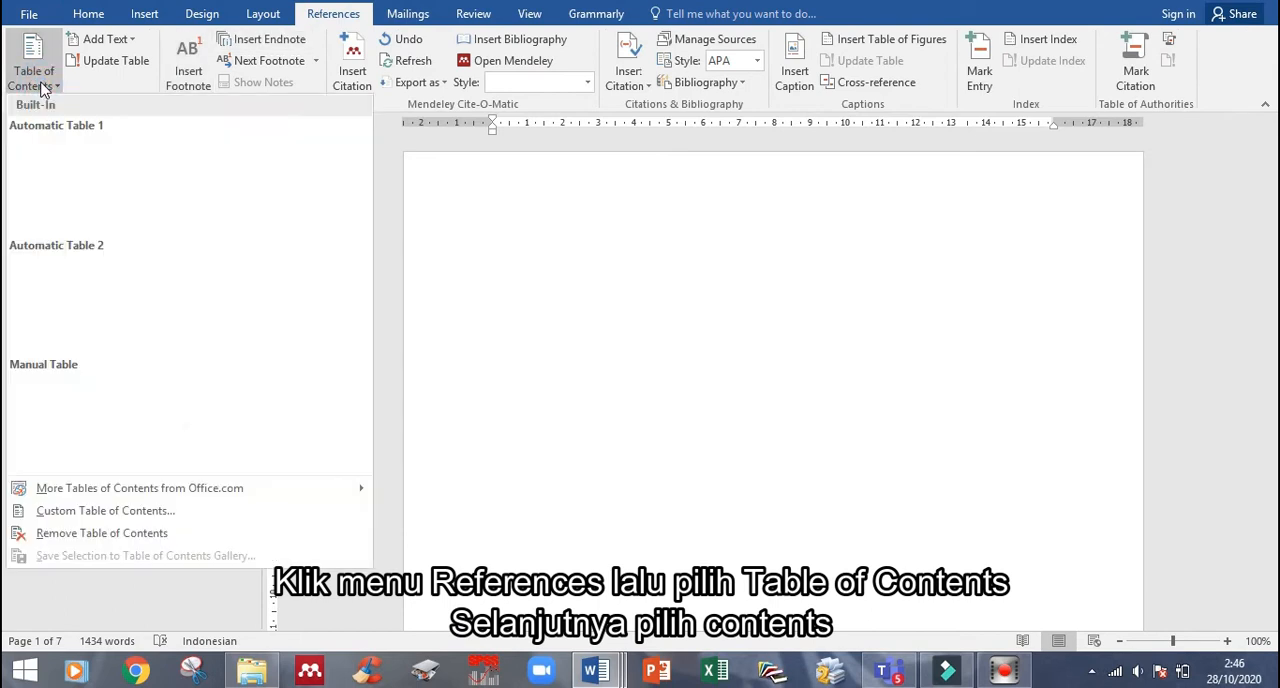
click(96, 172)
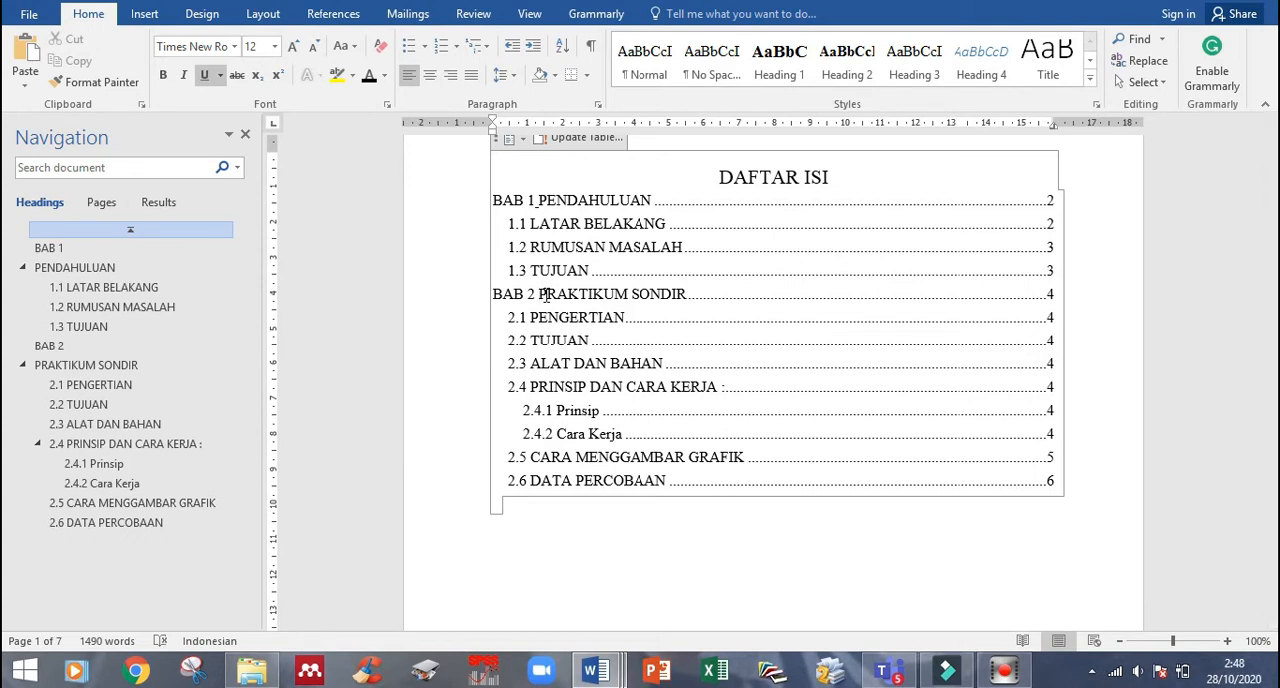
click(576, 545)
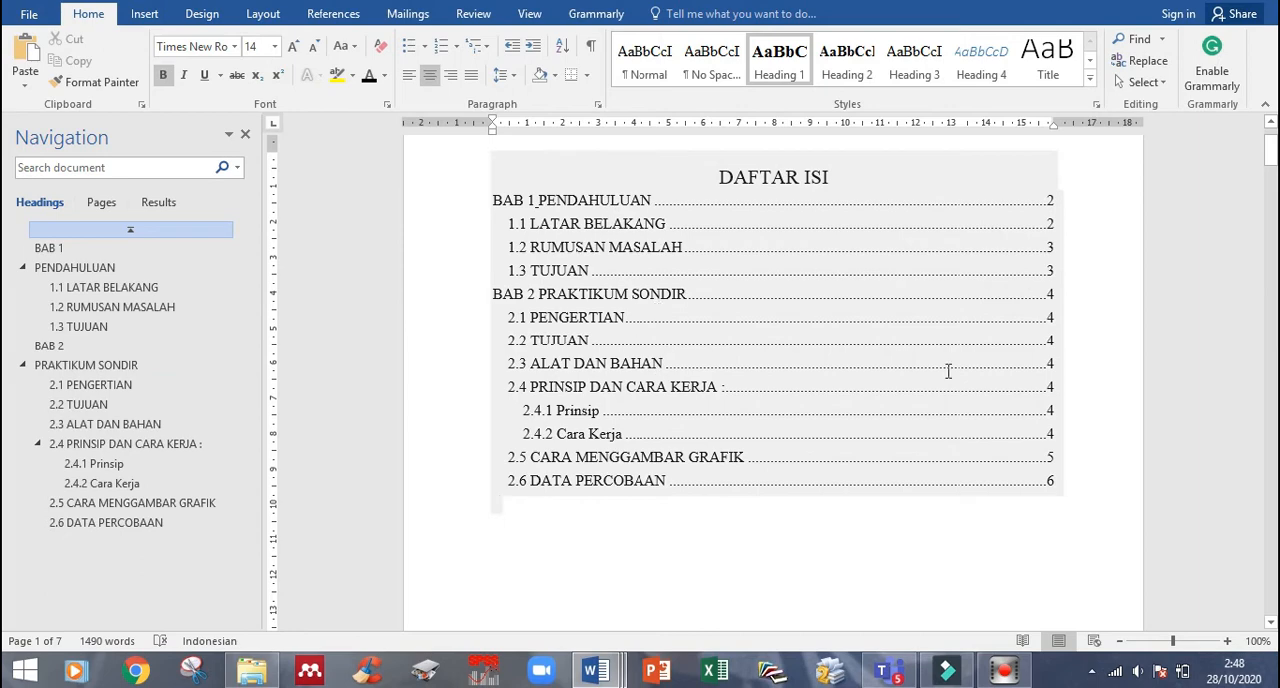
- Add the heading 2.1 LATAR BELAKANG PRAKTIKUM above PENGERTIAN in the PRAKTIKUM SONDIR chapter and renumber PENGERTIAN as 2.2
scroll(980, 542, down, 3)
scroll(949, 491, down, 4)
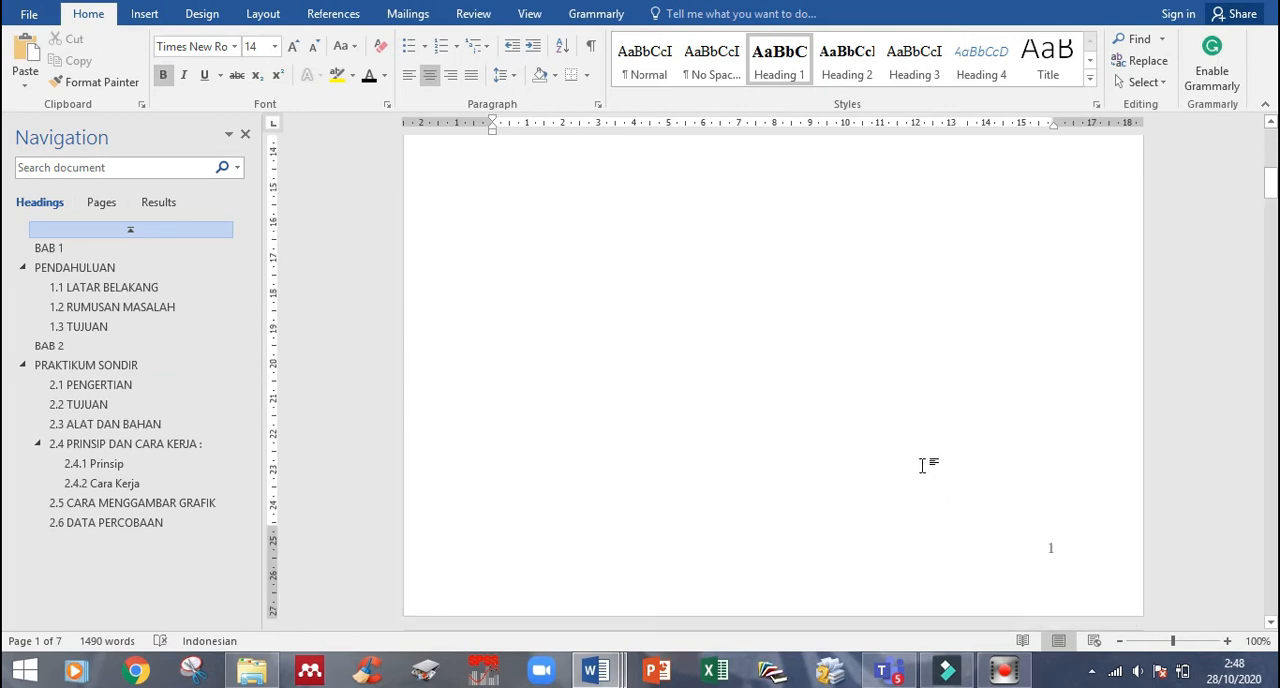
scroll(923, 463, up, 5)
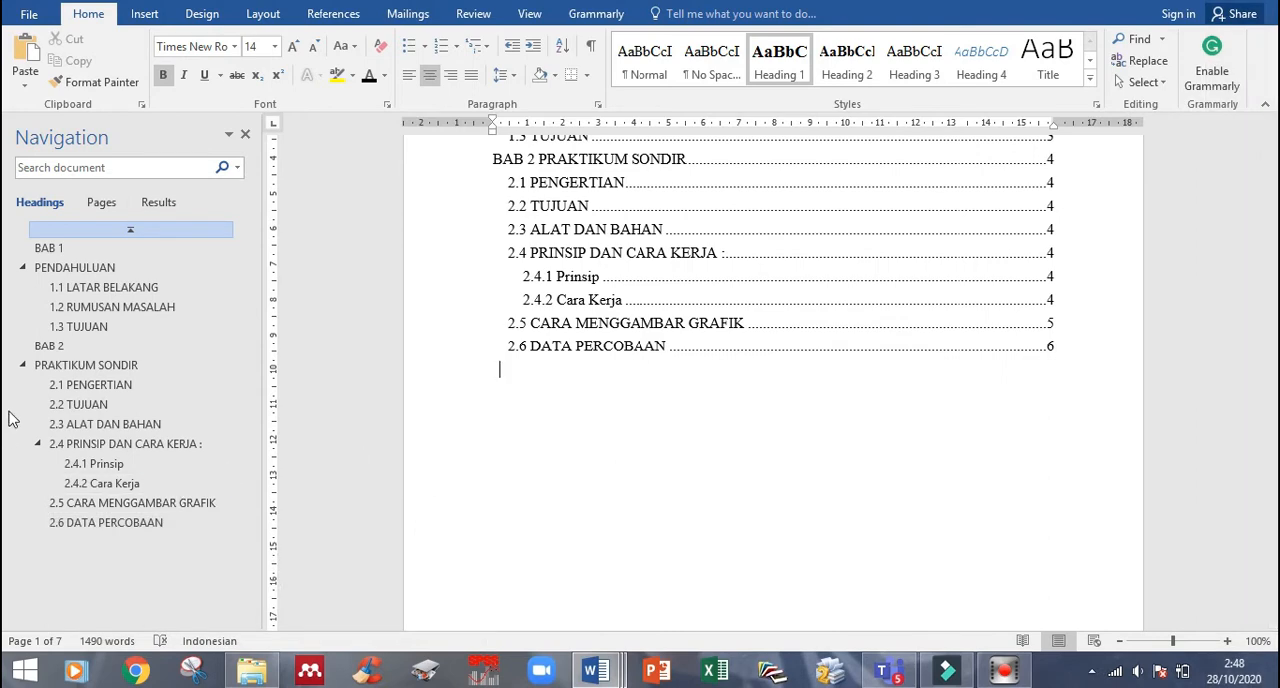
click(93, 366)
click(92, 384)
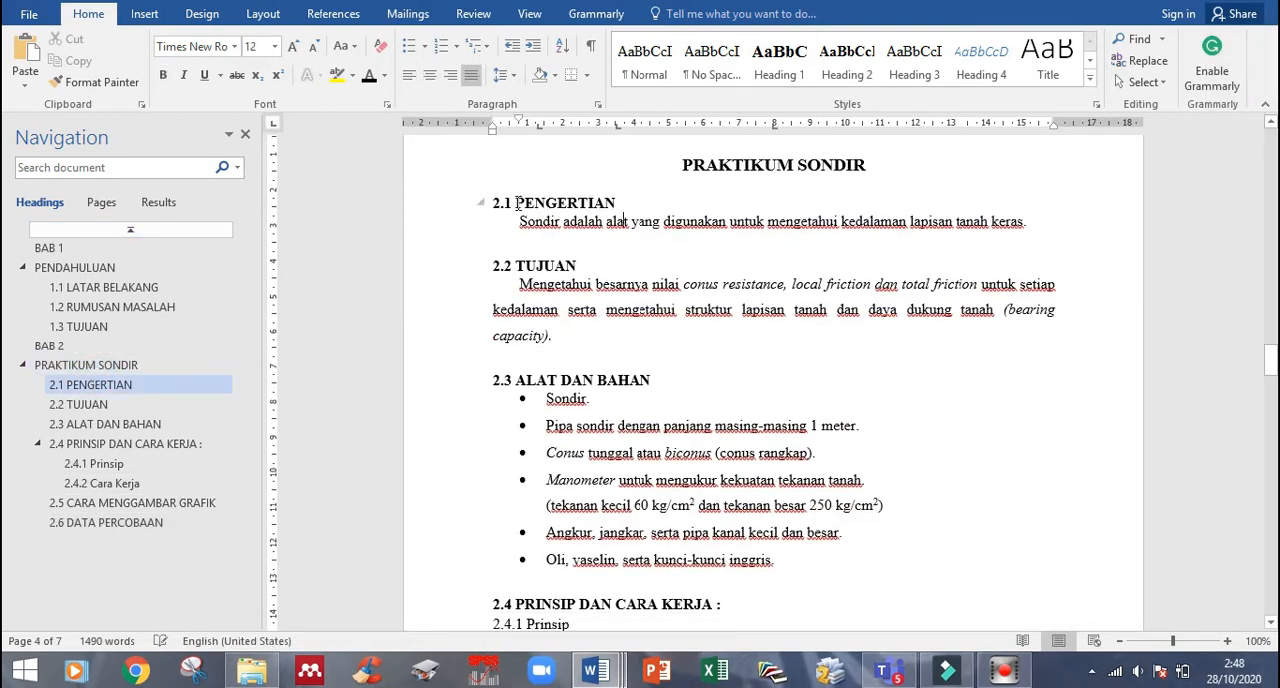
click(518, 203)
key(Return)
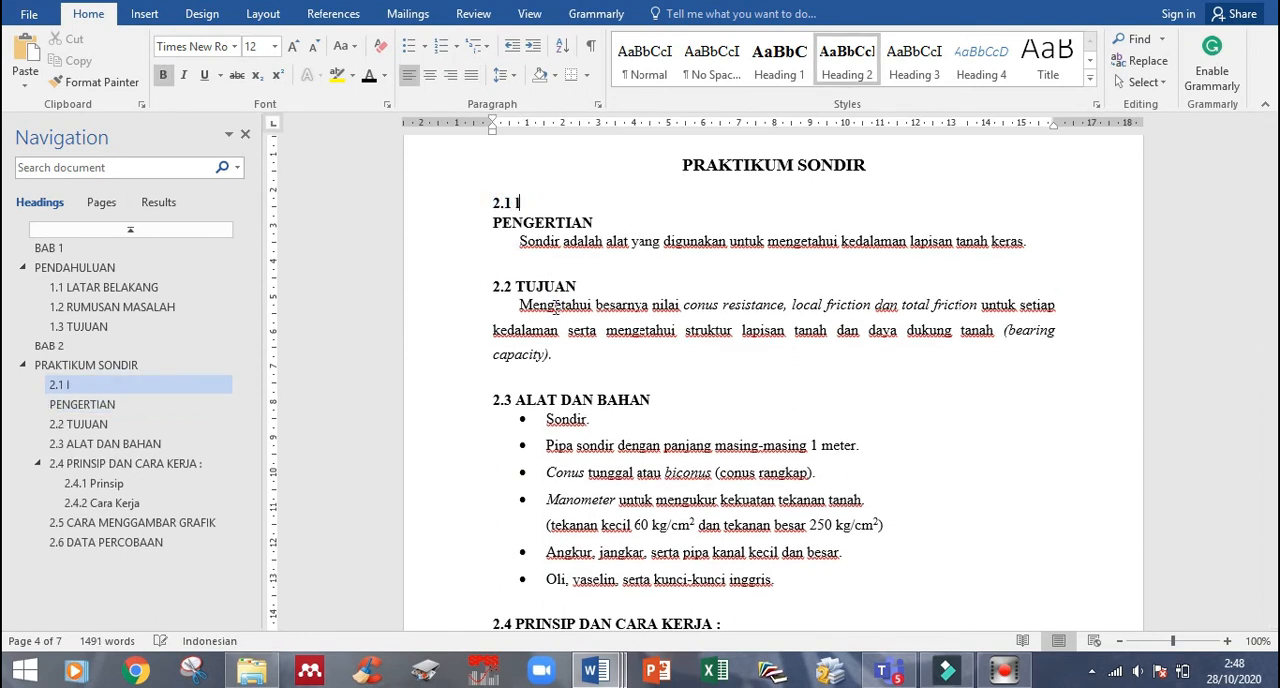
text(LATAR BELAKANG PRAKTIKUM)
click(496, 219)
text(2.2)
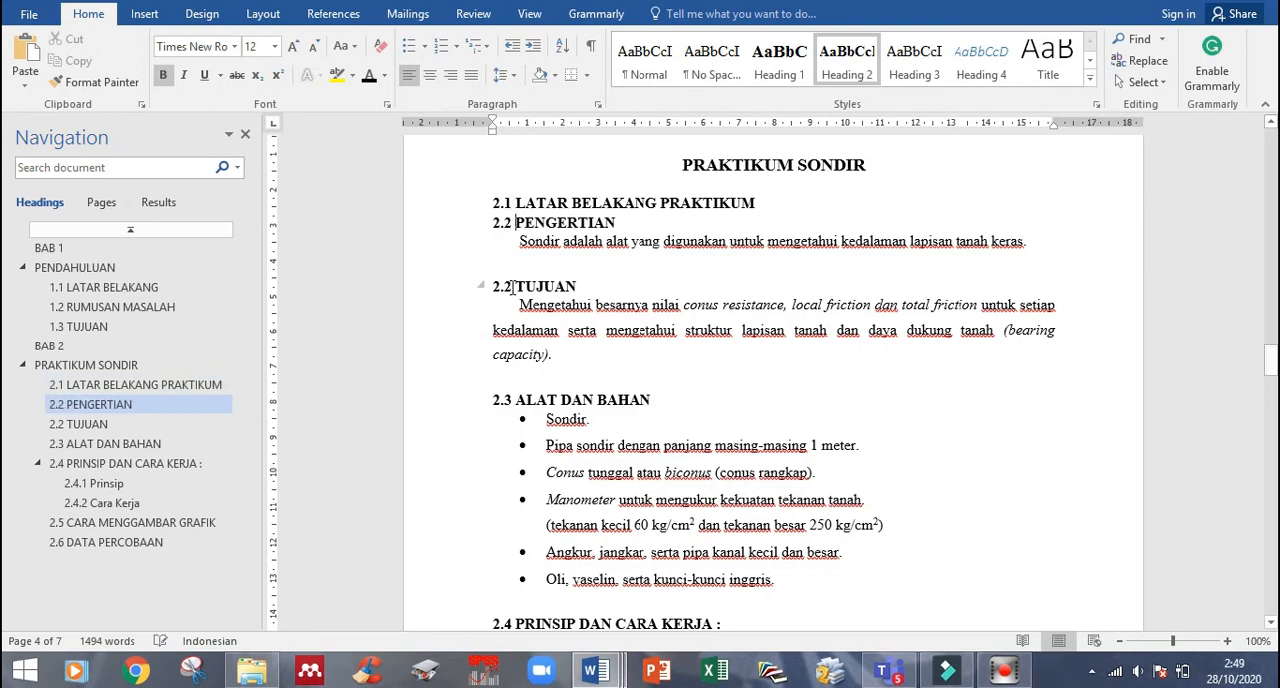
- Switch to the longer source report and look through it for body text for the LATAR BELAKANG PRAKTIKUM section
scroll(678, 517, up, 11)
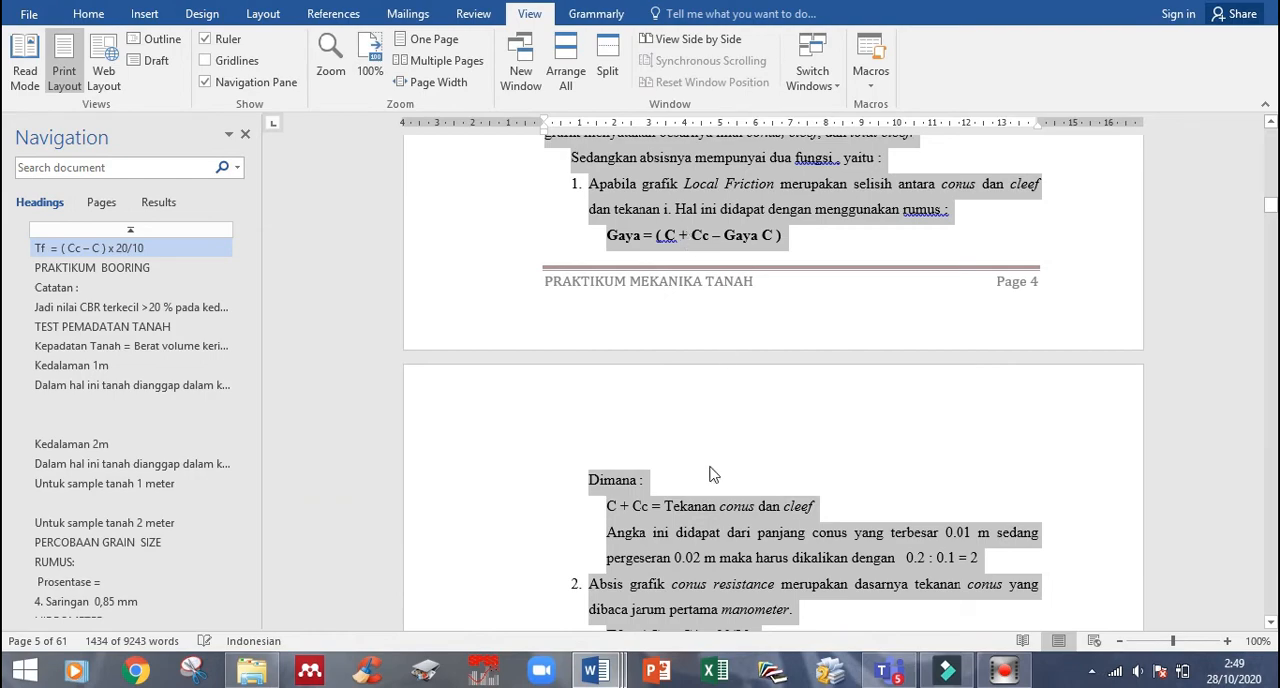
scroll(730, 333, up, 3)
scroll(730, 333, up, 5)
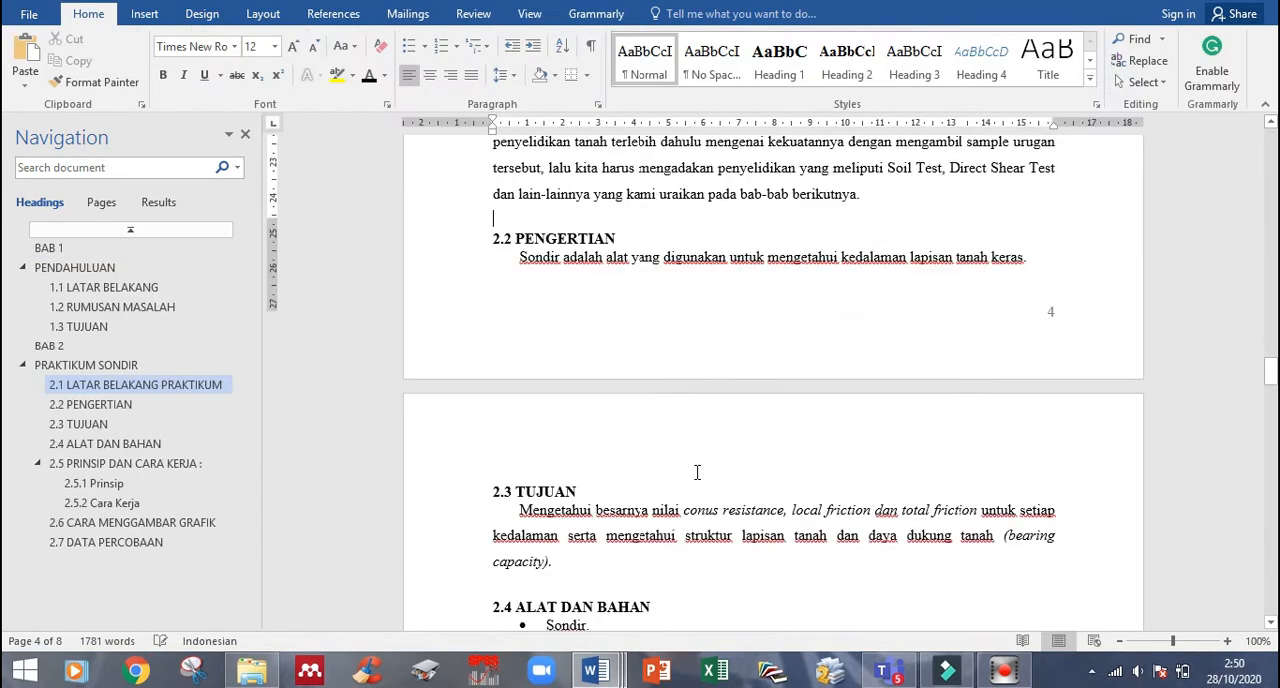
scroll(697, 474, down, 2)
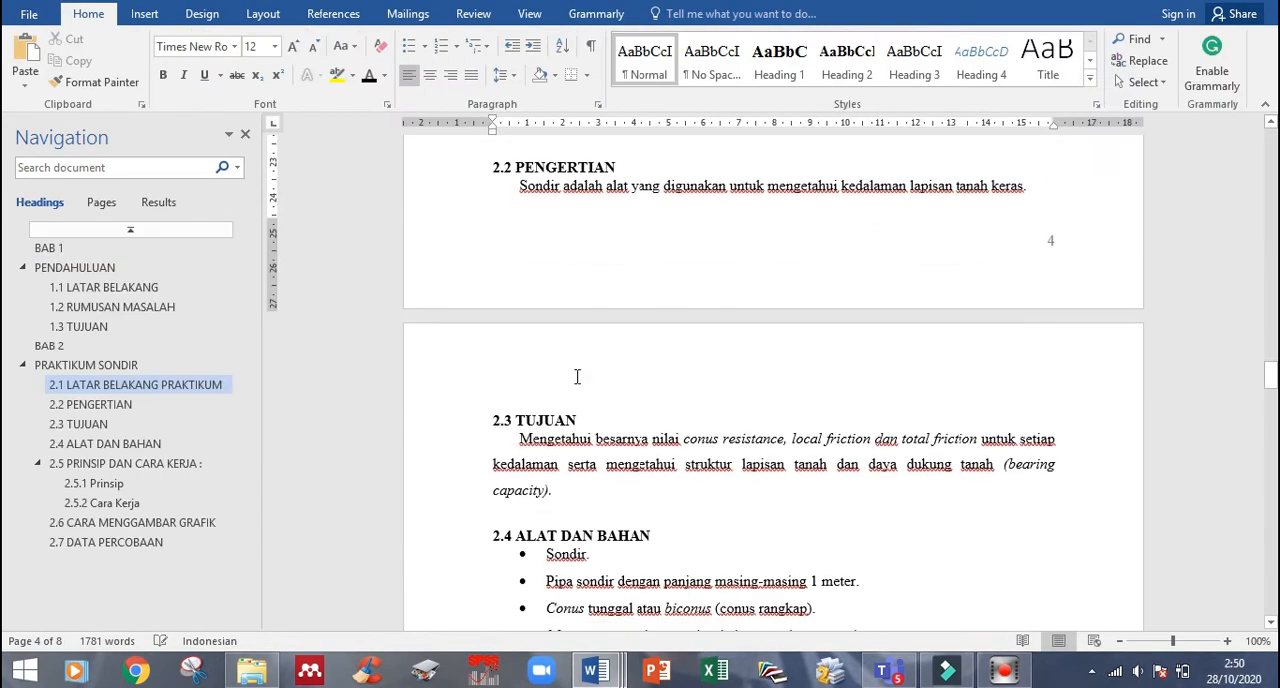
- Rename heading 2.3 to MAKSUD DAN TUJUAN and add the Heading 3 subheadings 2.3.1 Maksud and 2.3.2 Tujuan below its paragraph
click(517, 415)
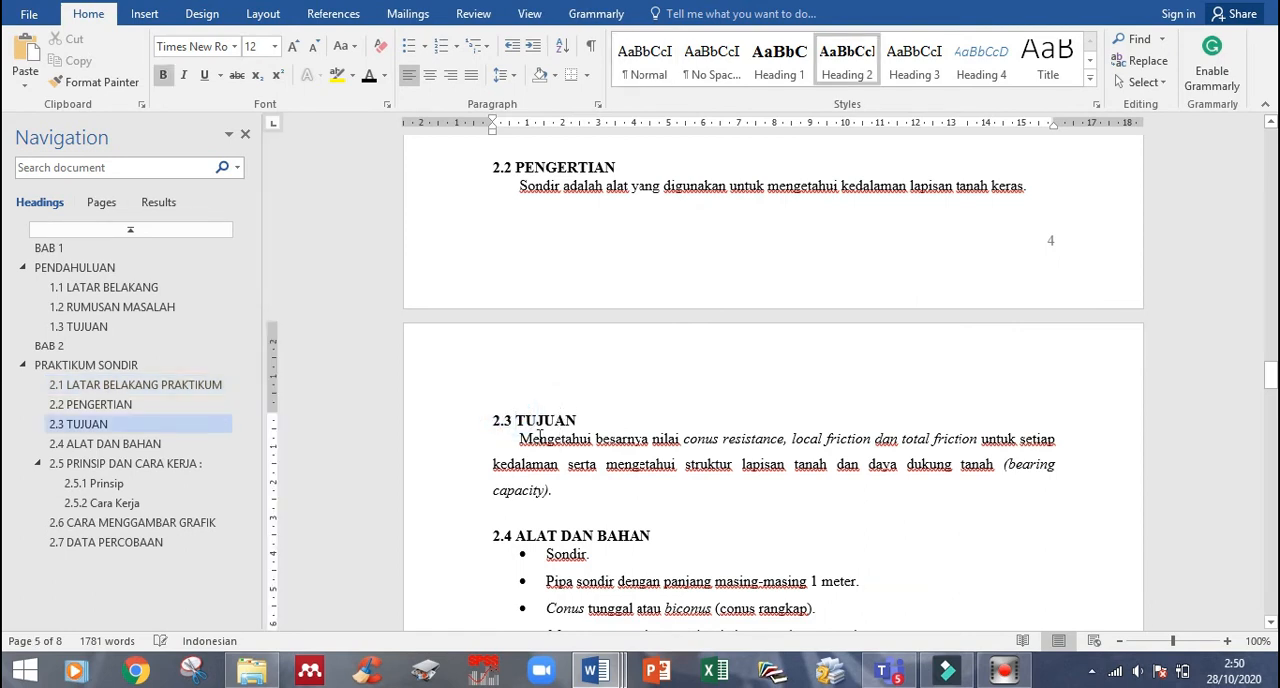
text(MAKSUD DAN)
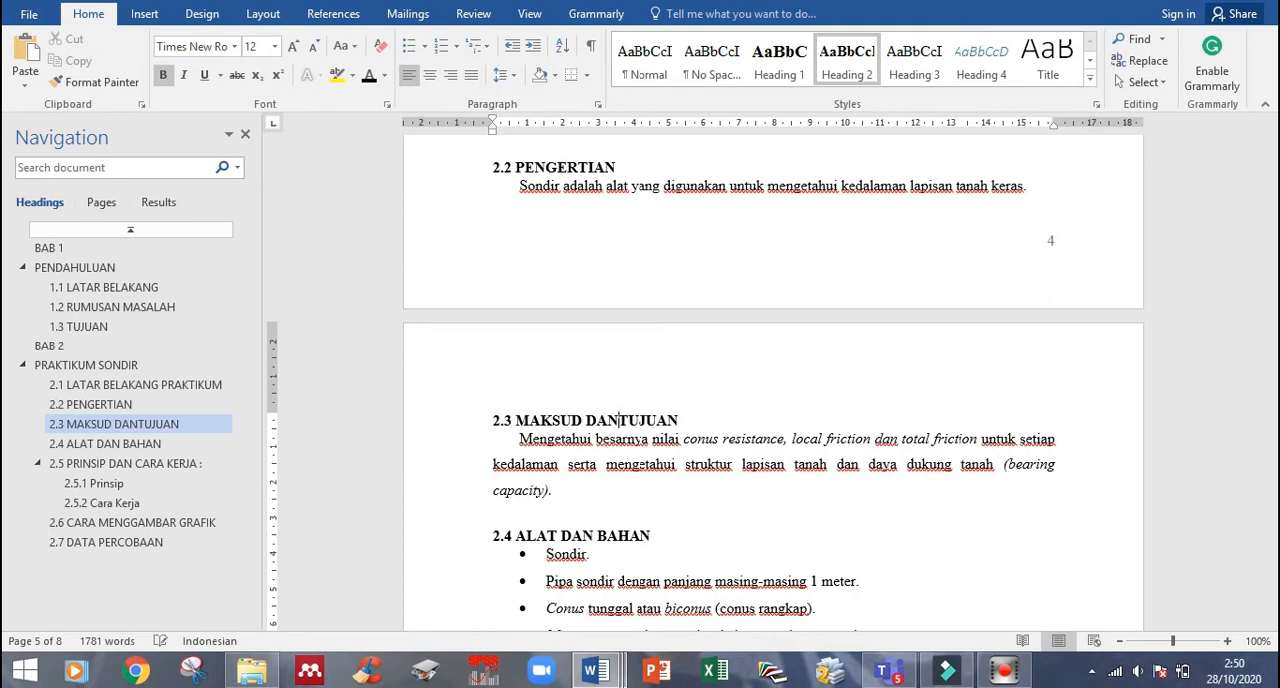
key(Down)
key(Down)
key(Down)
key(End)
key(Return)
click(914, 60)
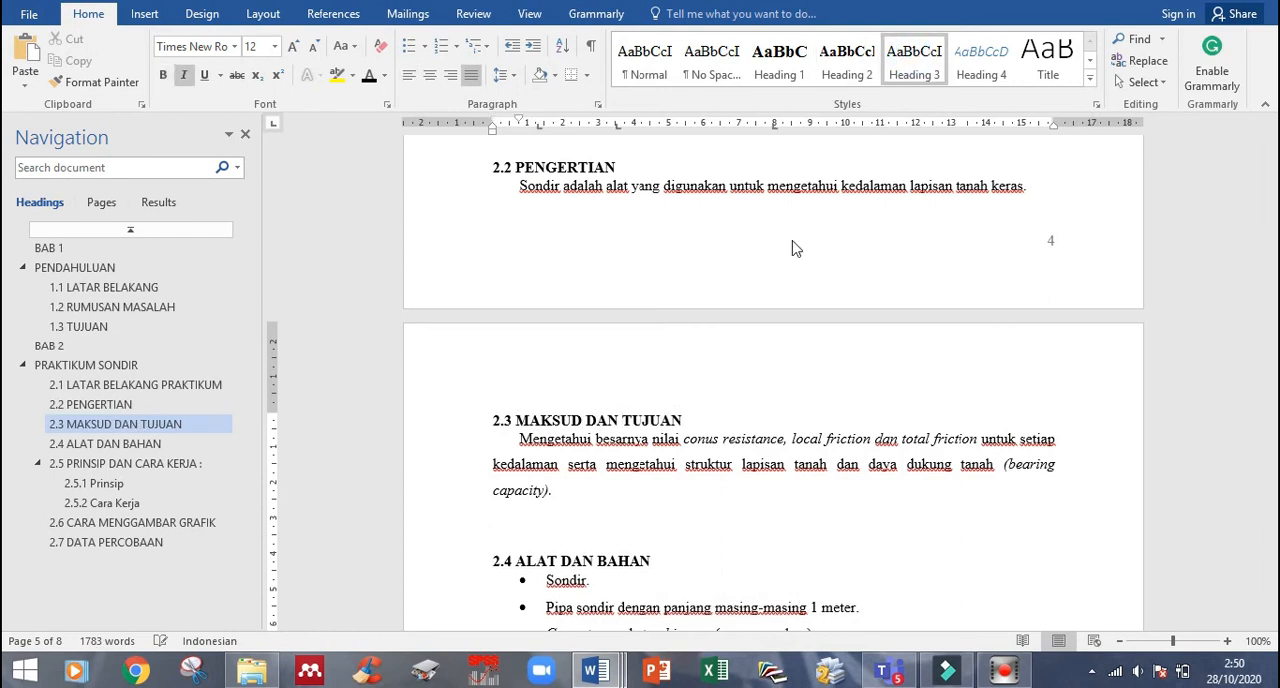
text(2.3.1 Maksud)
key(Return)
text(2.)
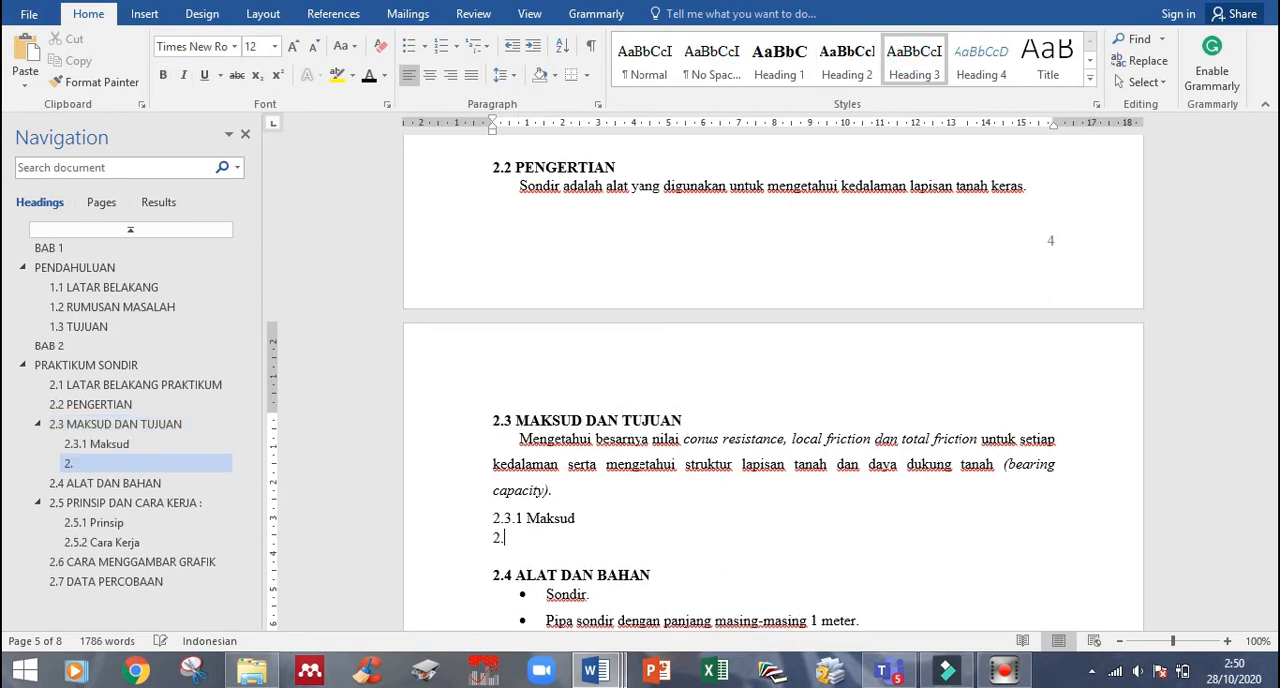
text(3.2 Tujuan)
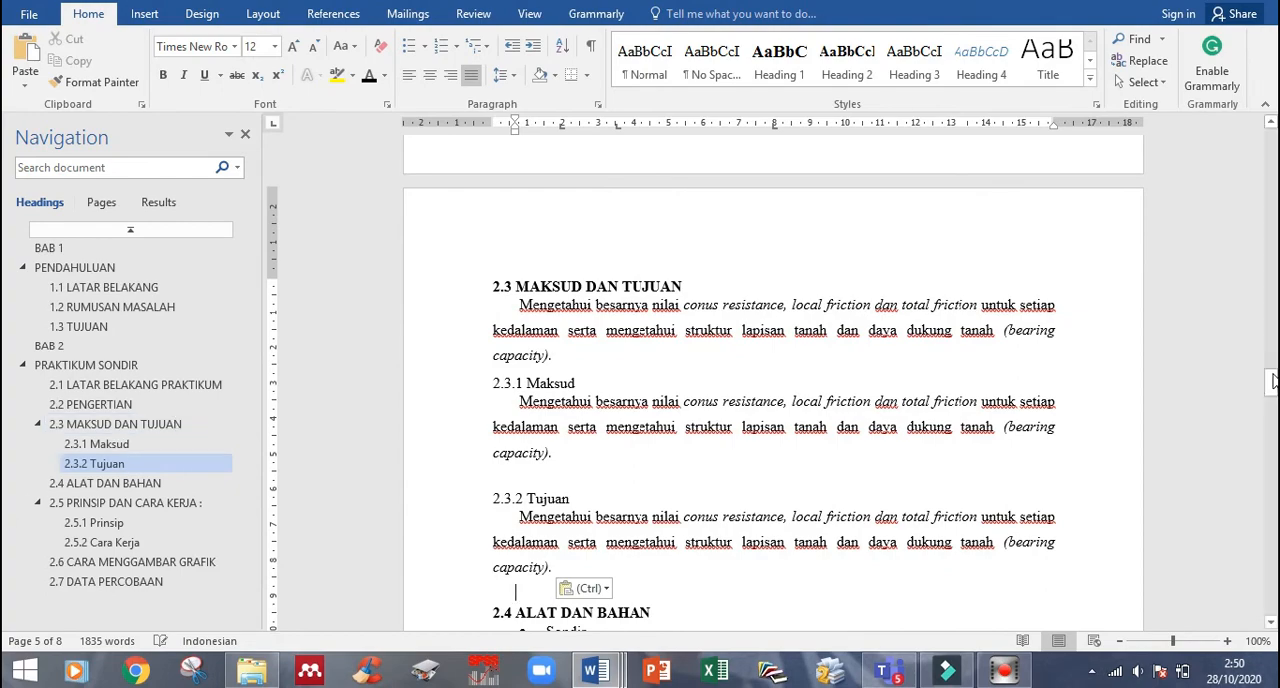
- Update the entire DAFTAR ISI table of contents and look over its entries
drag(1272, 388, 1250, 110)
click(658, 368)
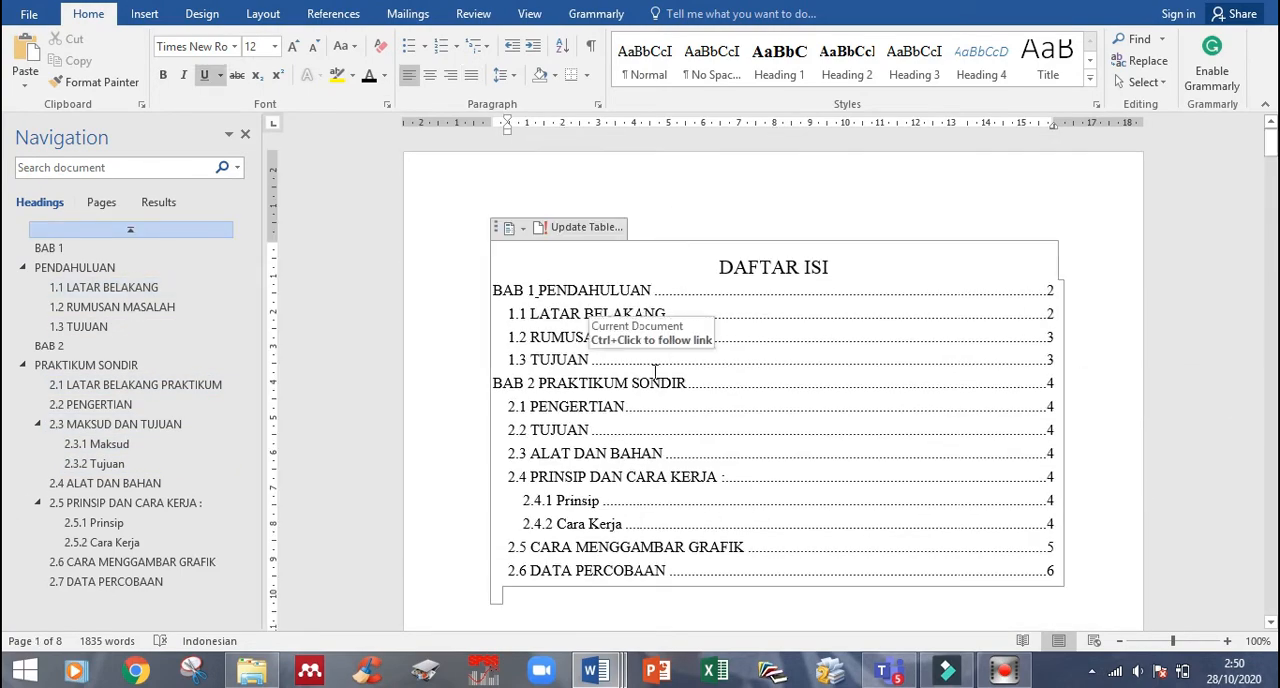
click(556, 228)
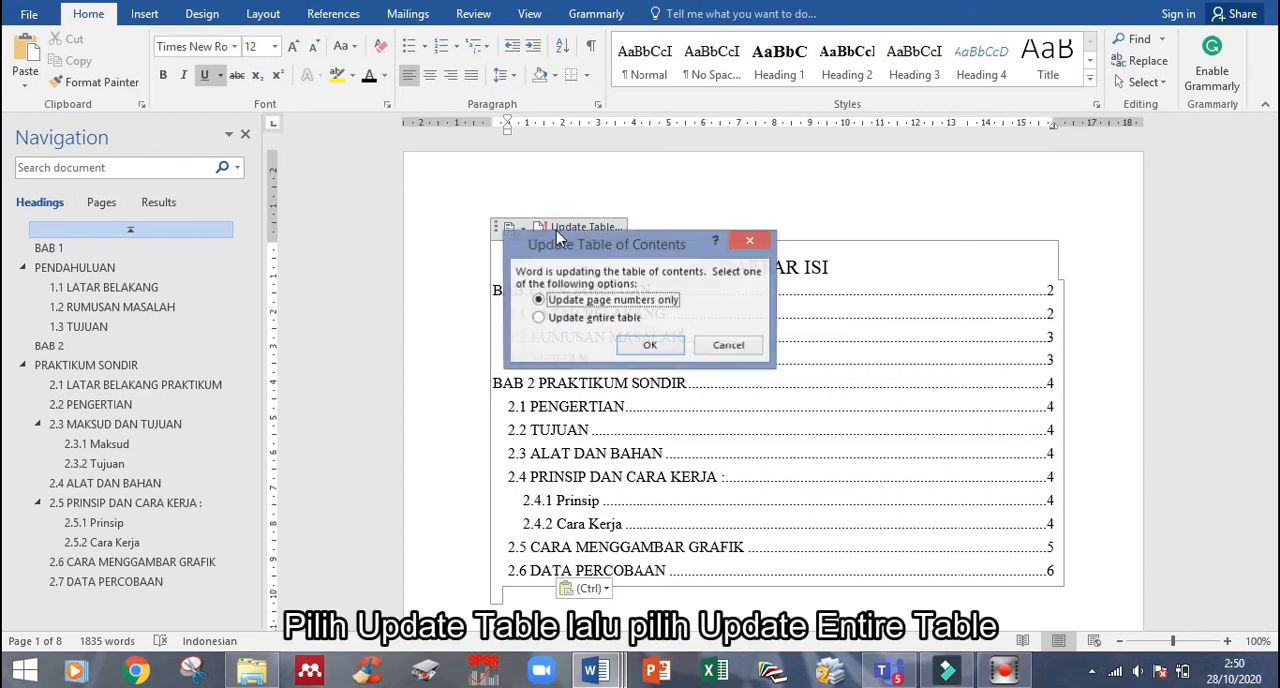
click(534, 314)
click(628, 338)
scroll(550, 292, down, 3)
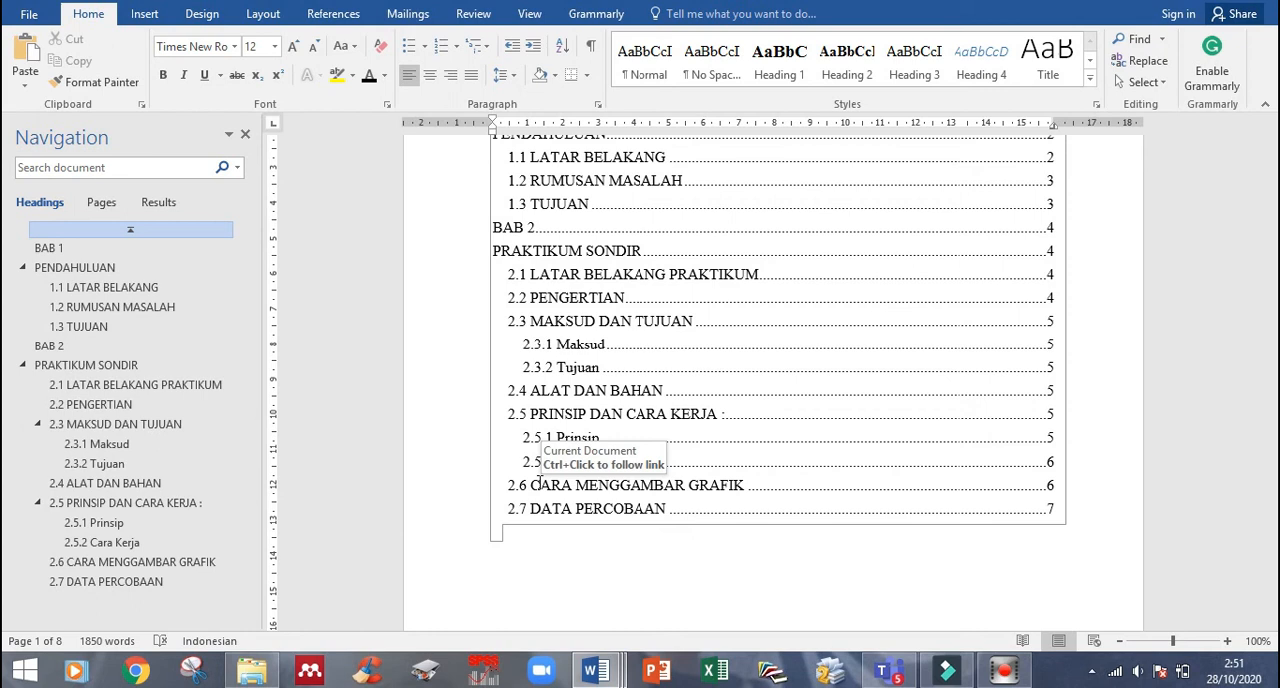
scroll(549, 522, up, 2)
scroll(596, 374, down, 4)
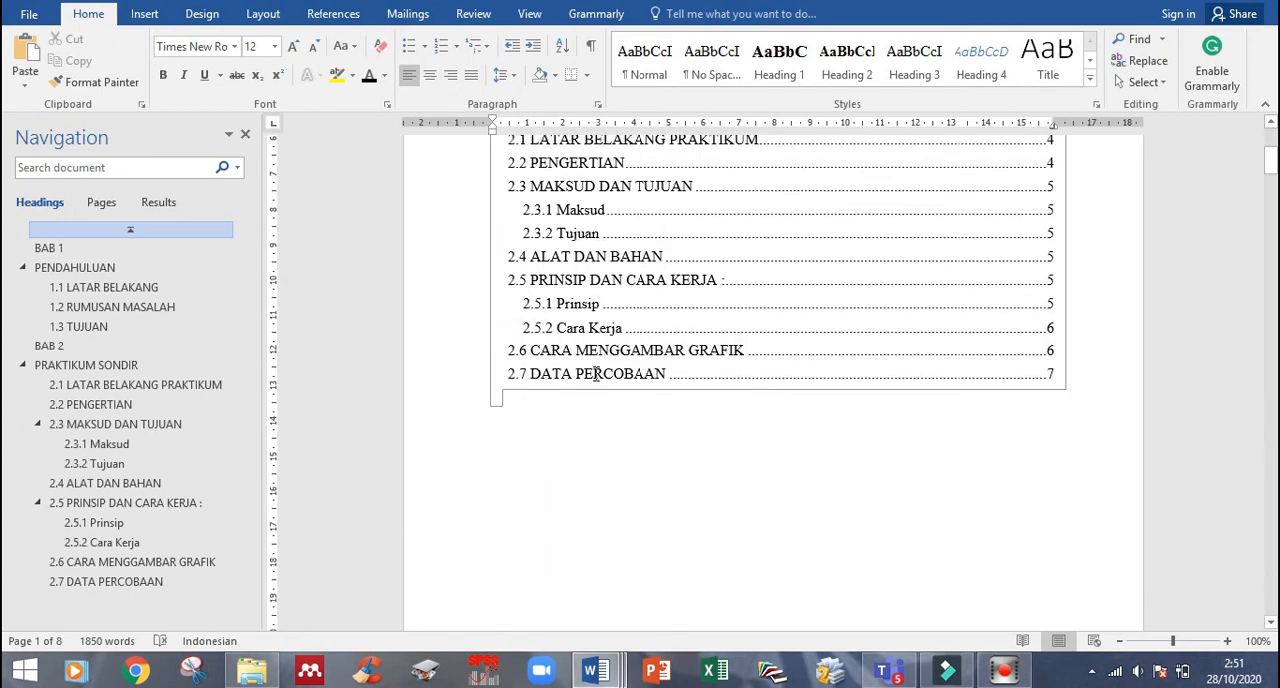